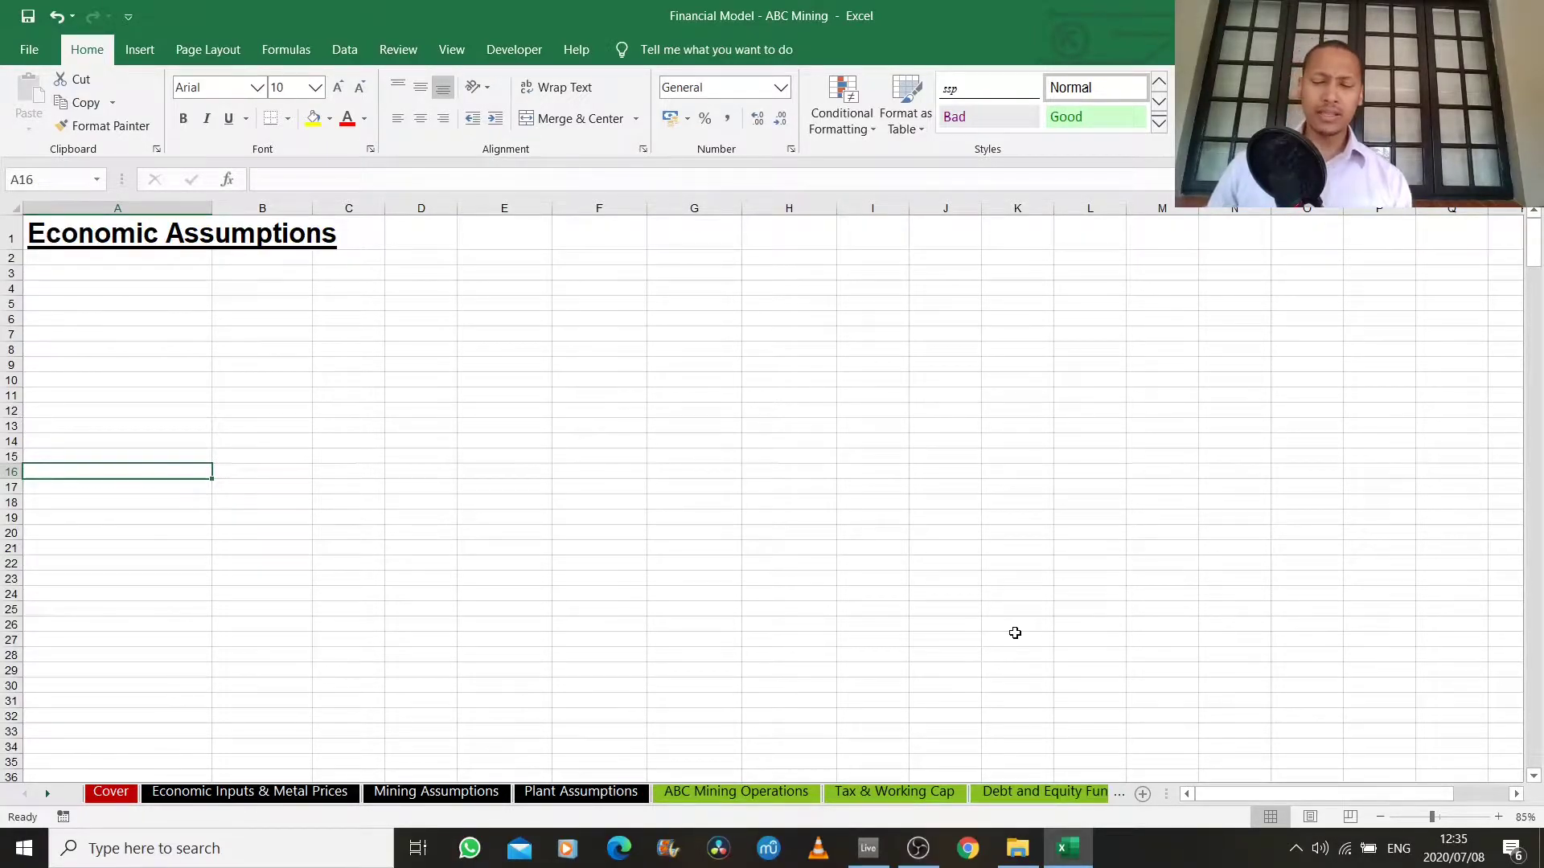
# - Enter the labels copper price, gold price and USD/ZAR exchange rate in A3:A5
pyautogui.press('Up')
pyautogui.press('Up')
pyautogui.press('Up')
pyautogui.press('Up')
pyautogui.press('Up')
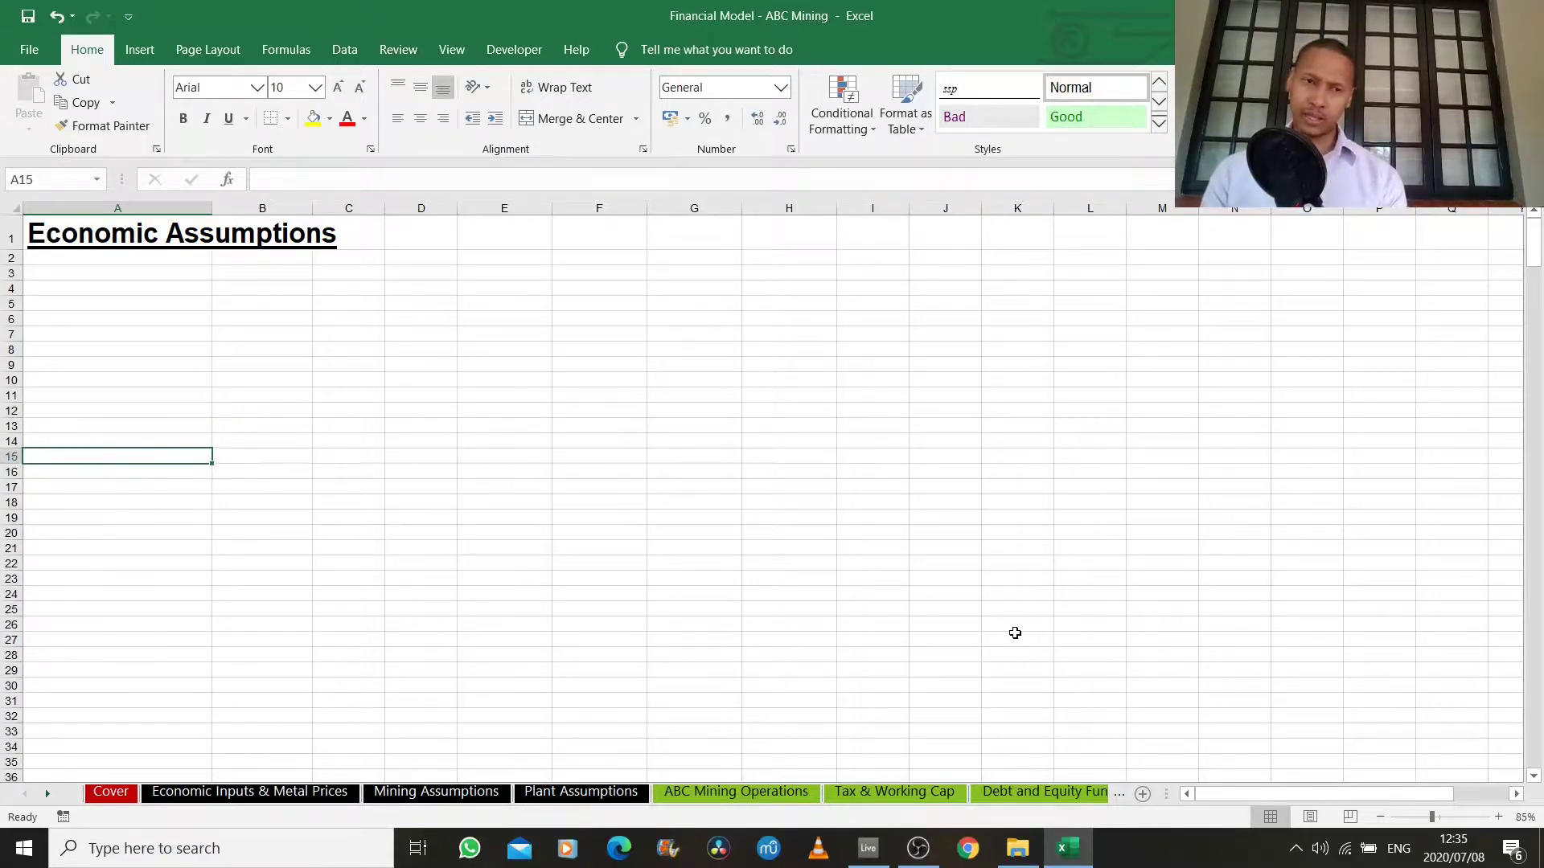
pyautogui.press('Up')
pyautogui.press('Up')
pyautogui.press('Up')
pyautogui.press('Up')
pyautogui.press('Up')
pyautogui.press('Up')
pyautogui.press('Up')
pyautogui.press('Up')
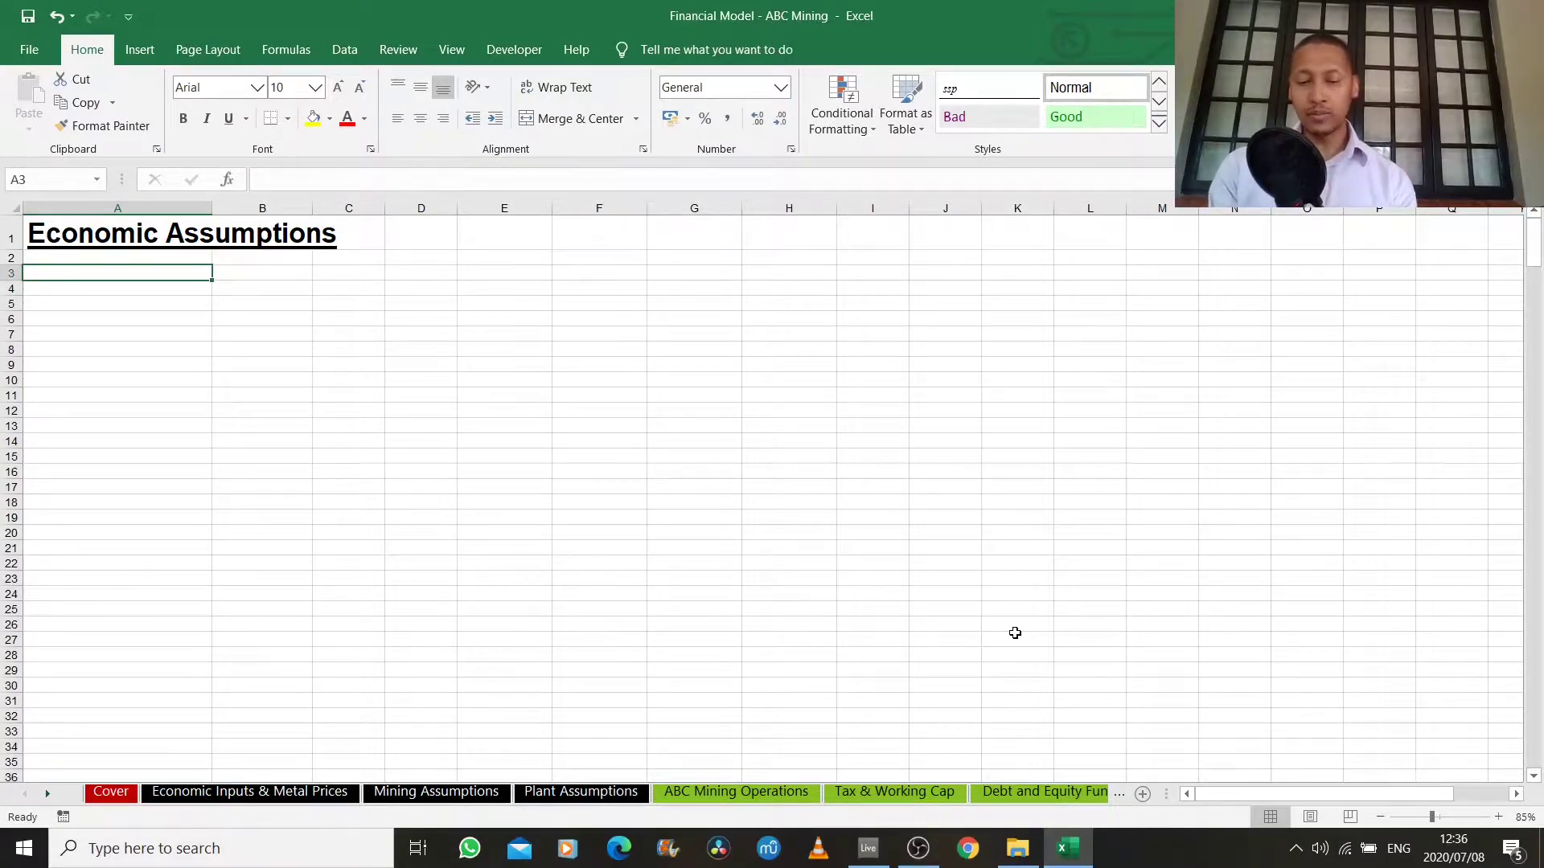
pyautogui.write('copper')
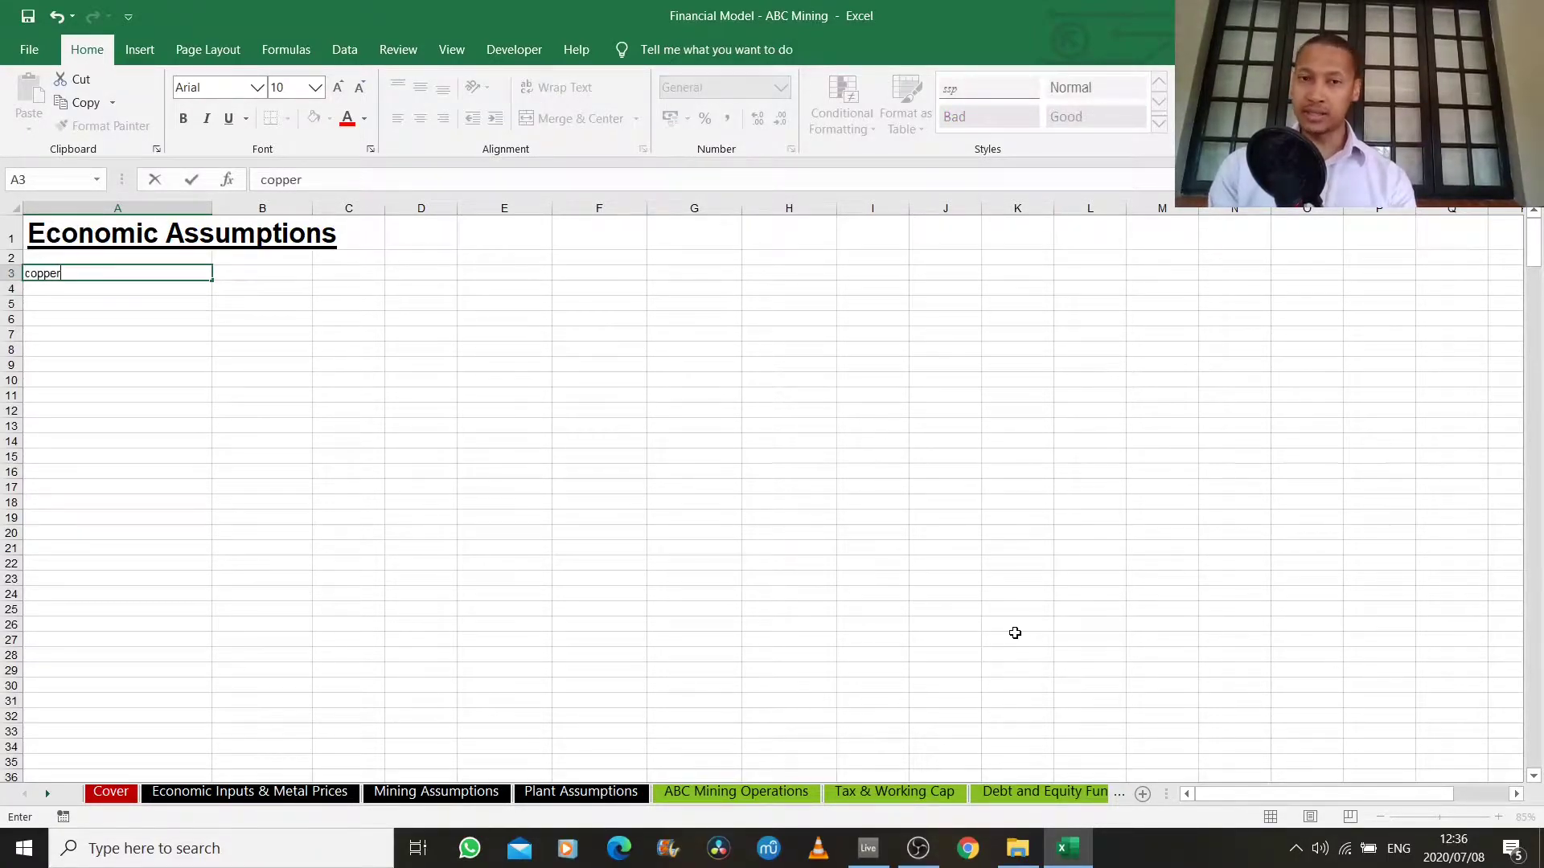
pyautogui.write(' price')
pyautogui.press('Return')
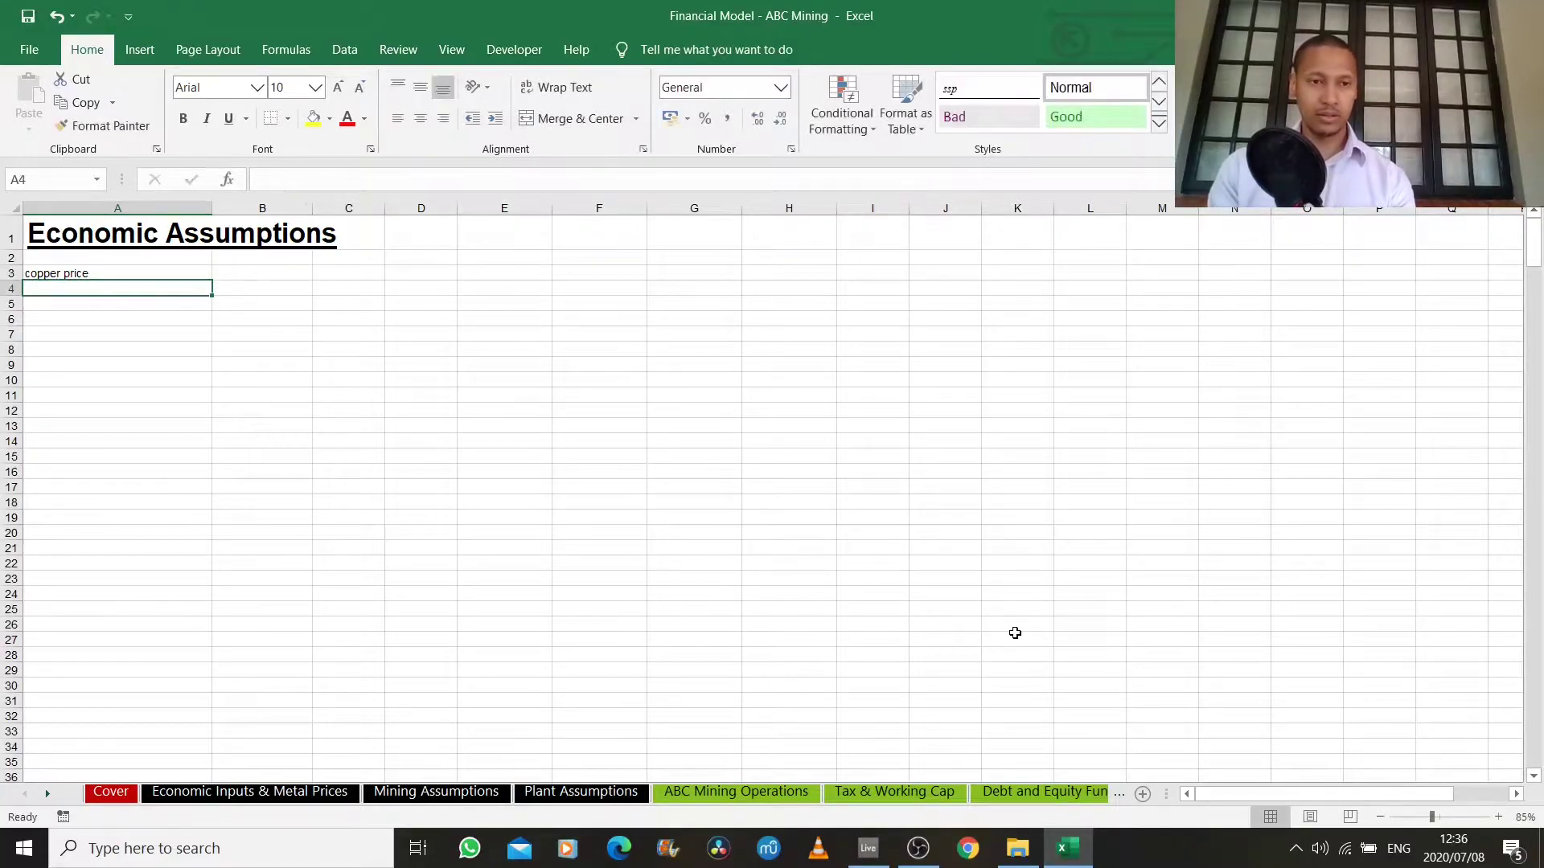
pyautogui.write('gold ')
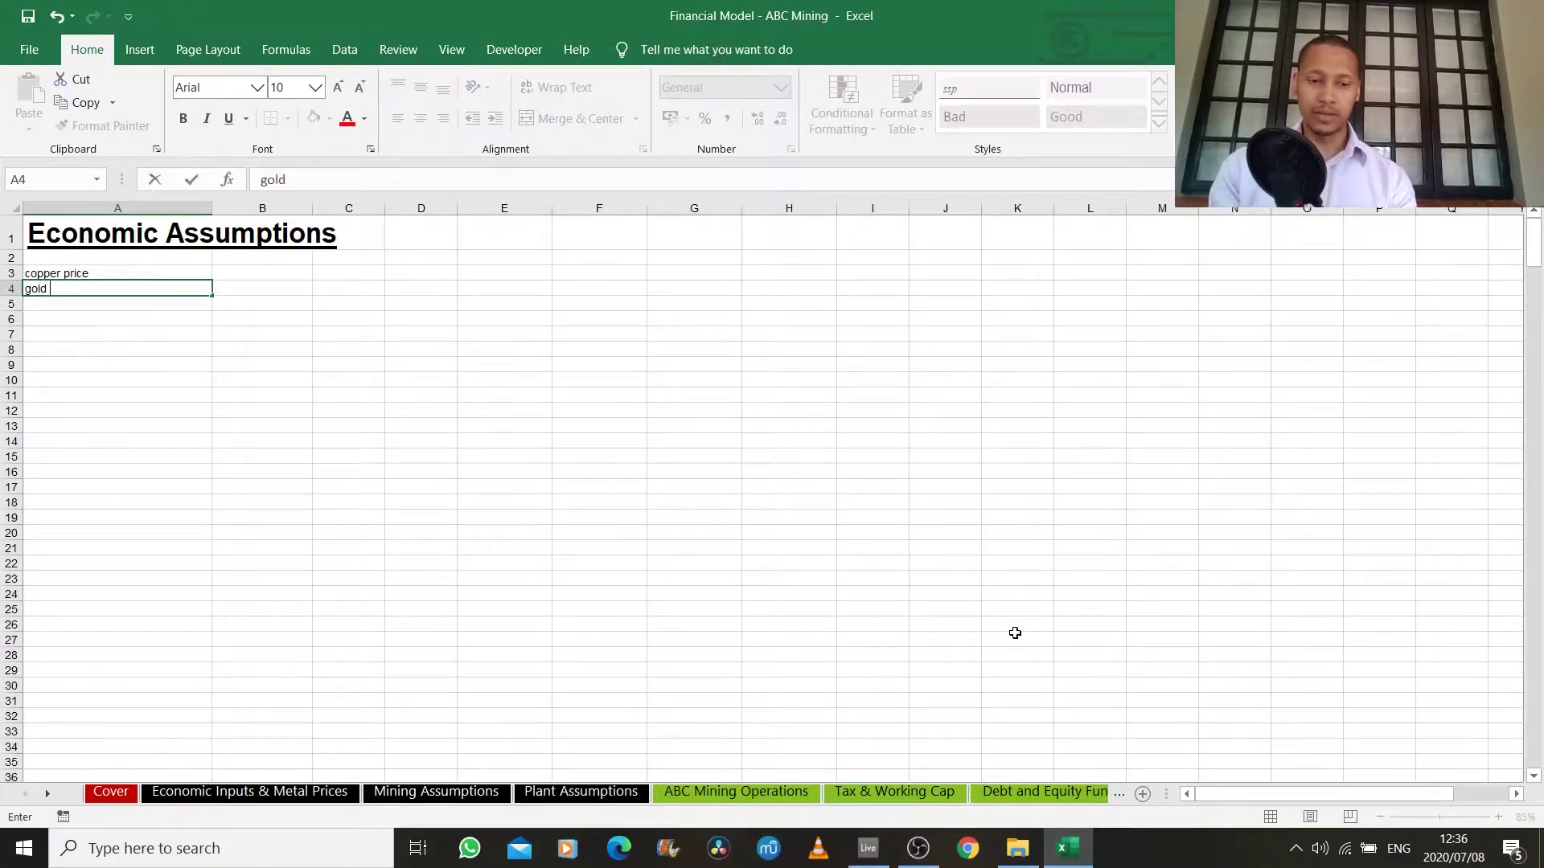
pyautogui.write('price')
pyautogui.press('Return')
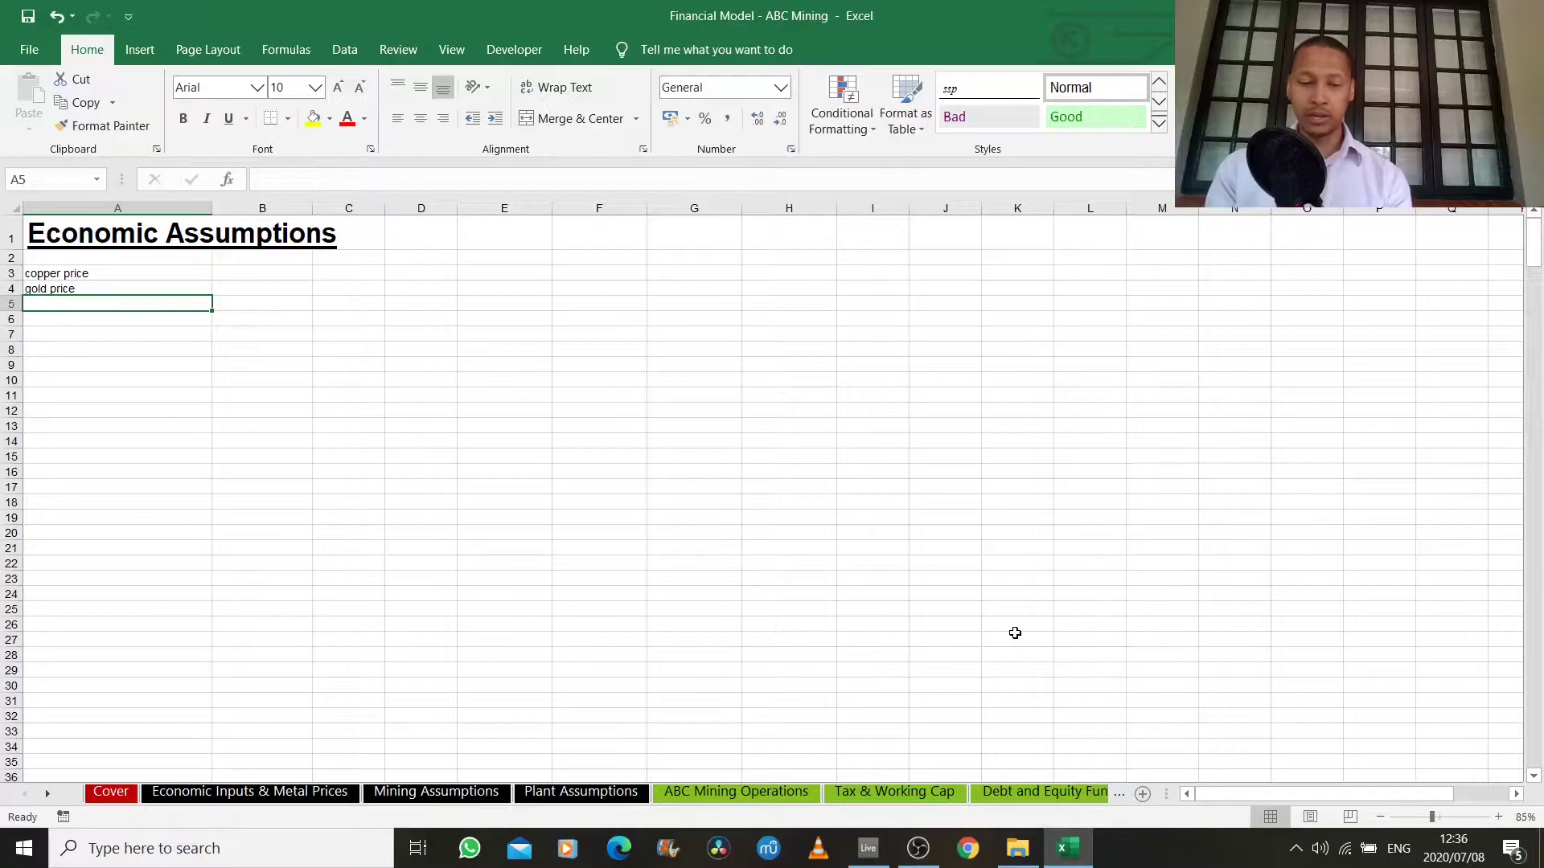
pyautogui.write('USD')
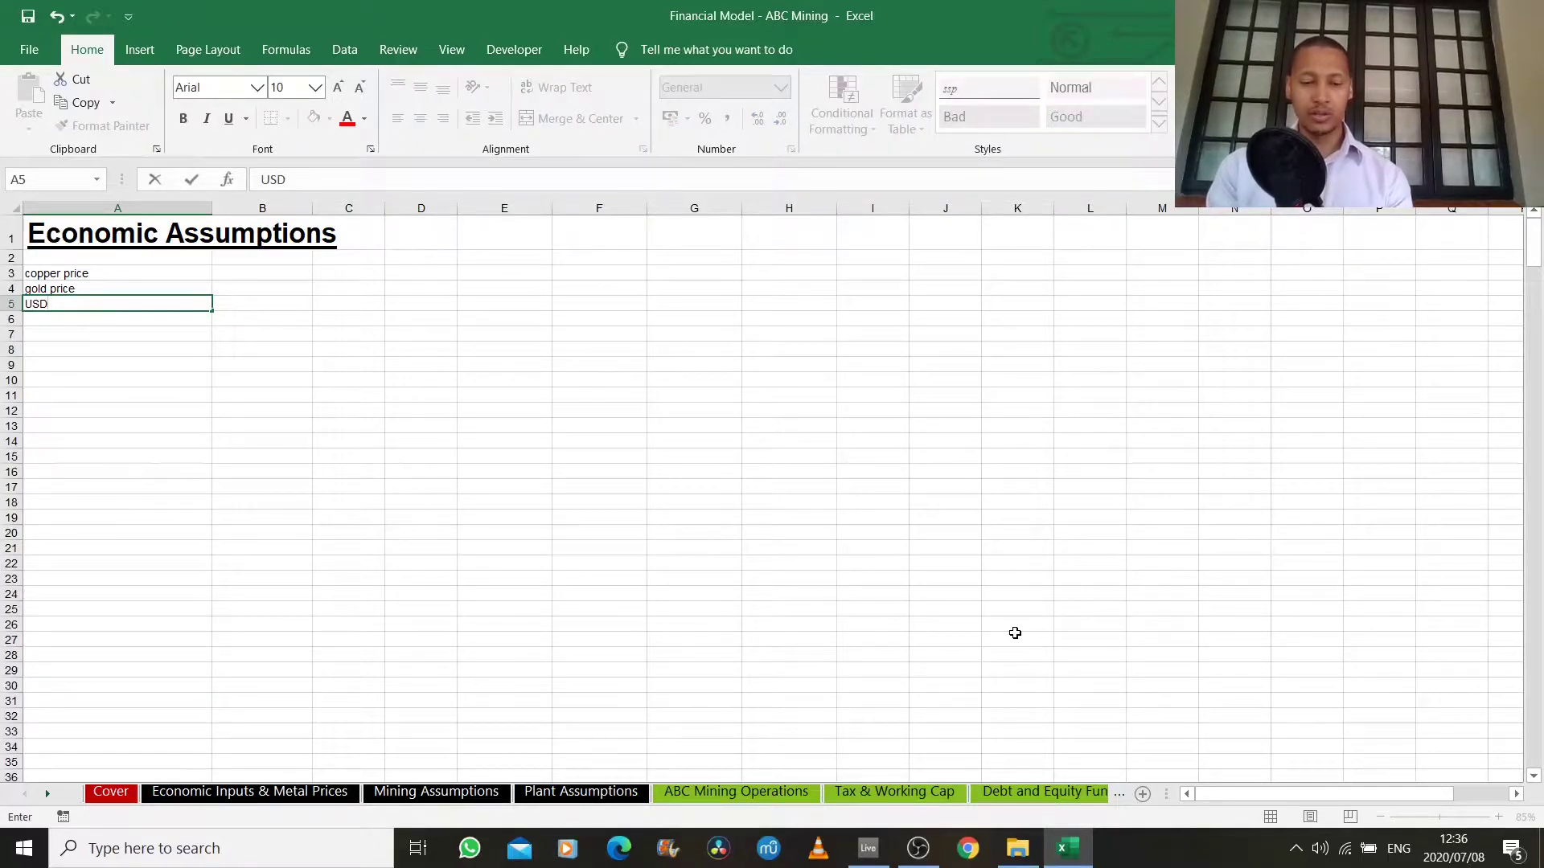
pyautogui.write('/ZAR ')
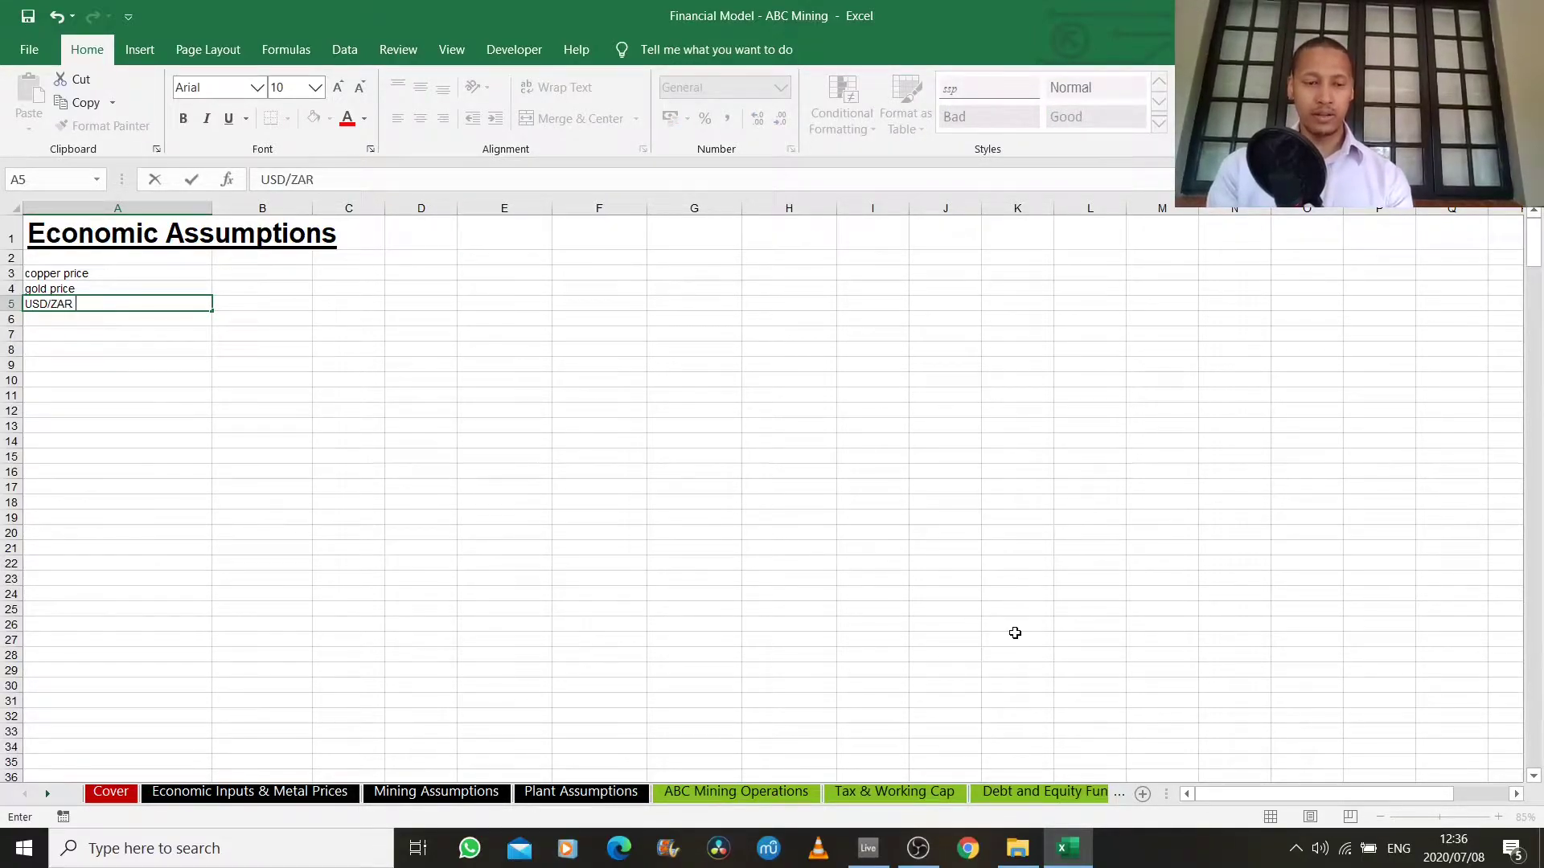
pyautogui.write('exchange rate')
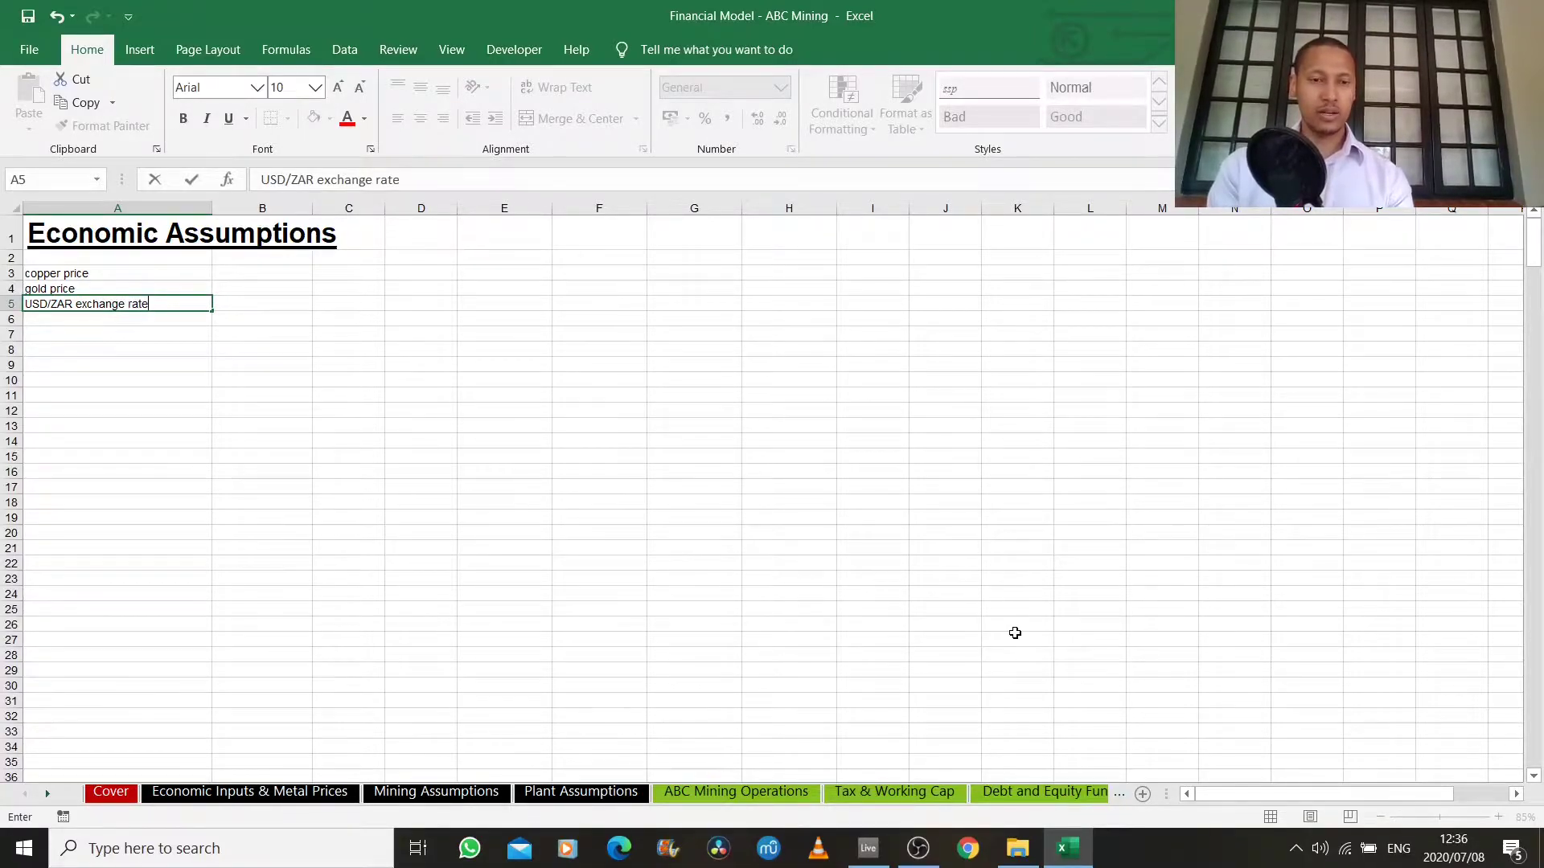
pyautogui.press('Return')
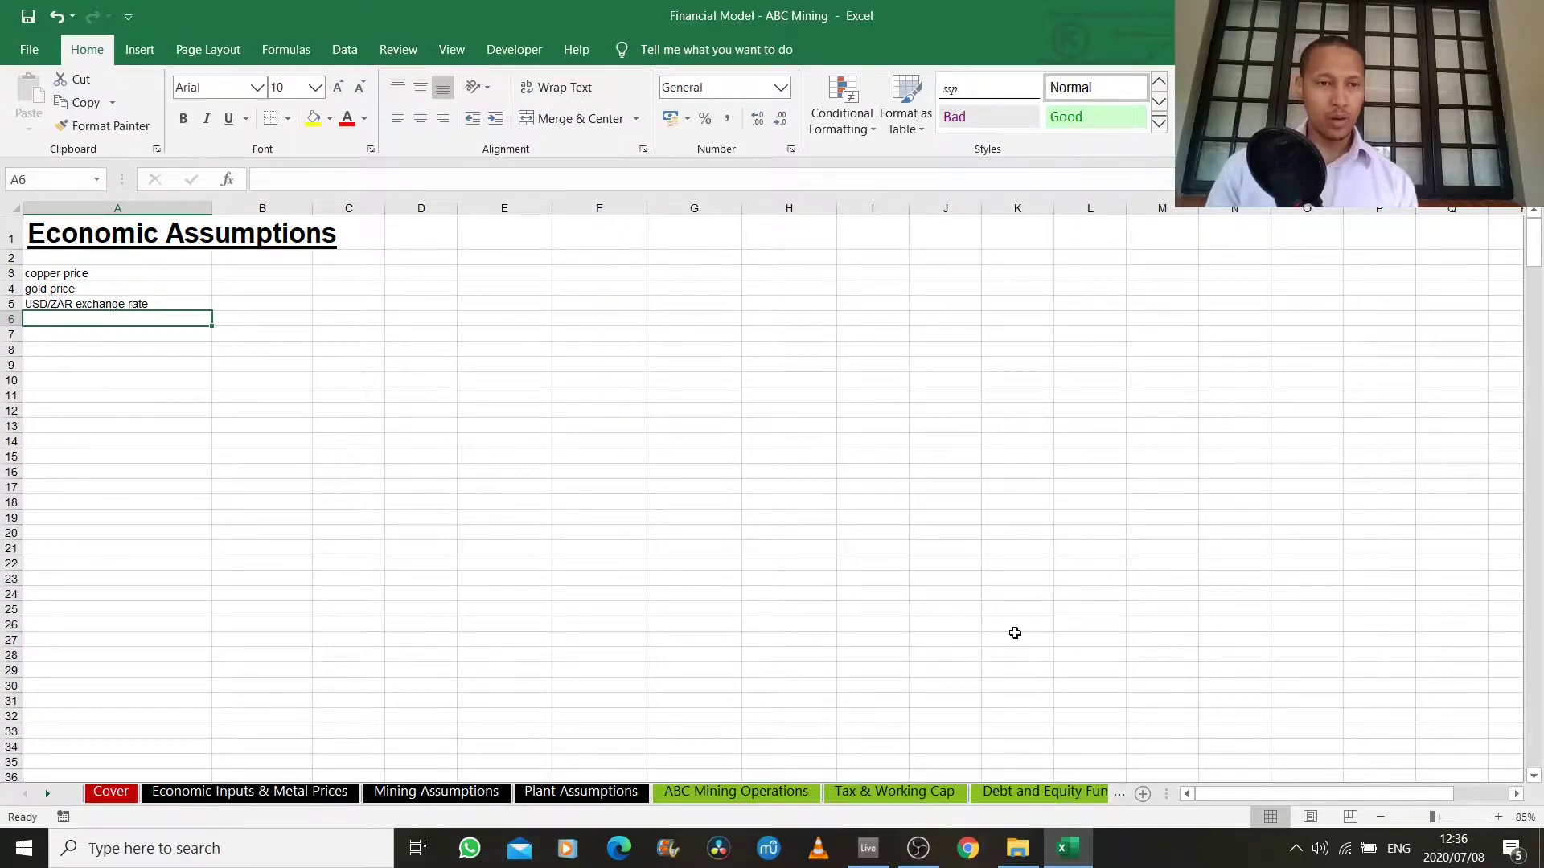
# - Make cell B2 bold for the year header
pyautogui.press('Up')
pyautogui.press('Up')
pyautogui.press('Up')
pyautogui.press('Right')
pyautogui.press('Up')
pyautogui.hotkey('ctrl', 'b')
# - Enter 2020 and 2021 in B2:C2 and fill the year series through 2025 in G2
pyautogui.write('2')
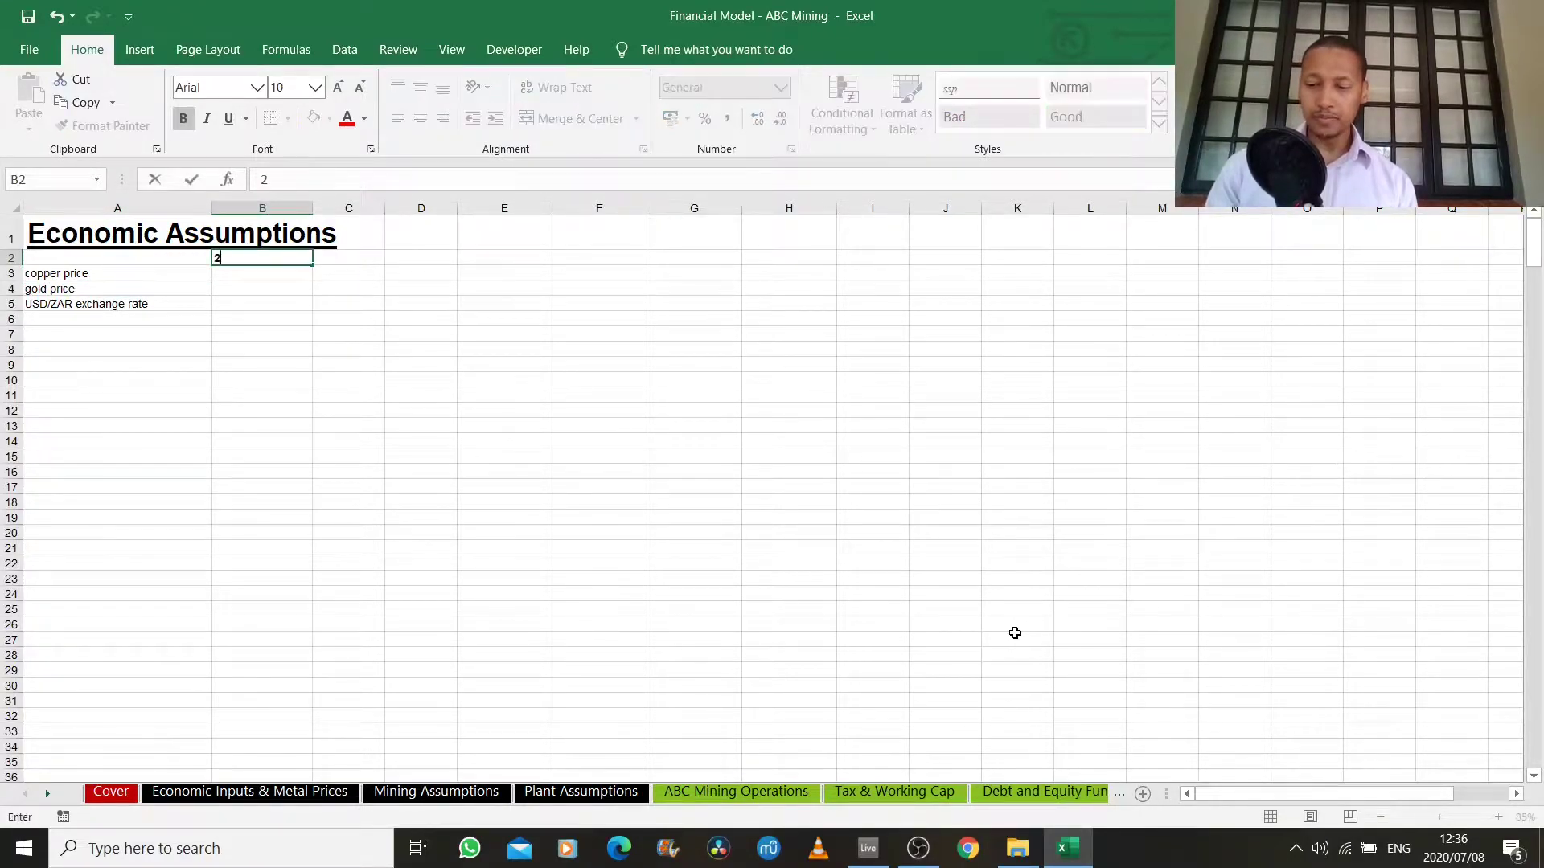
pyautogui.write('020')
pyautogui.press('Right')
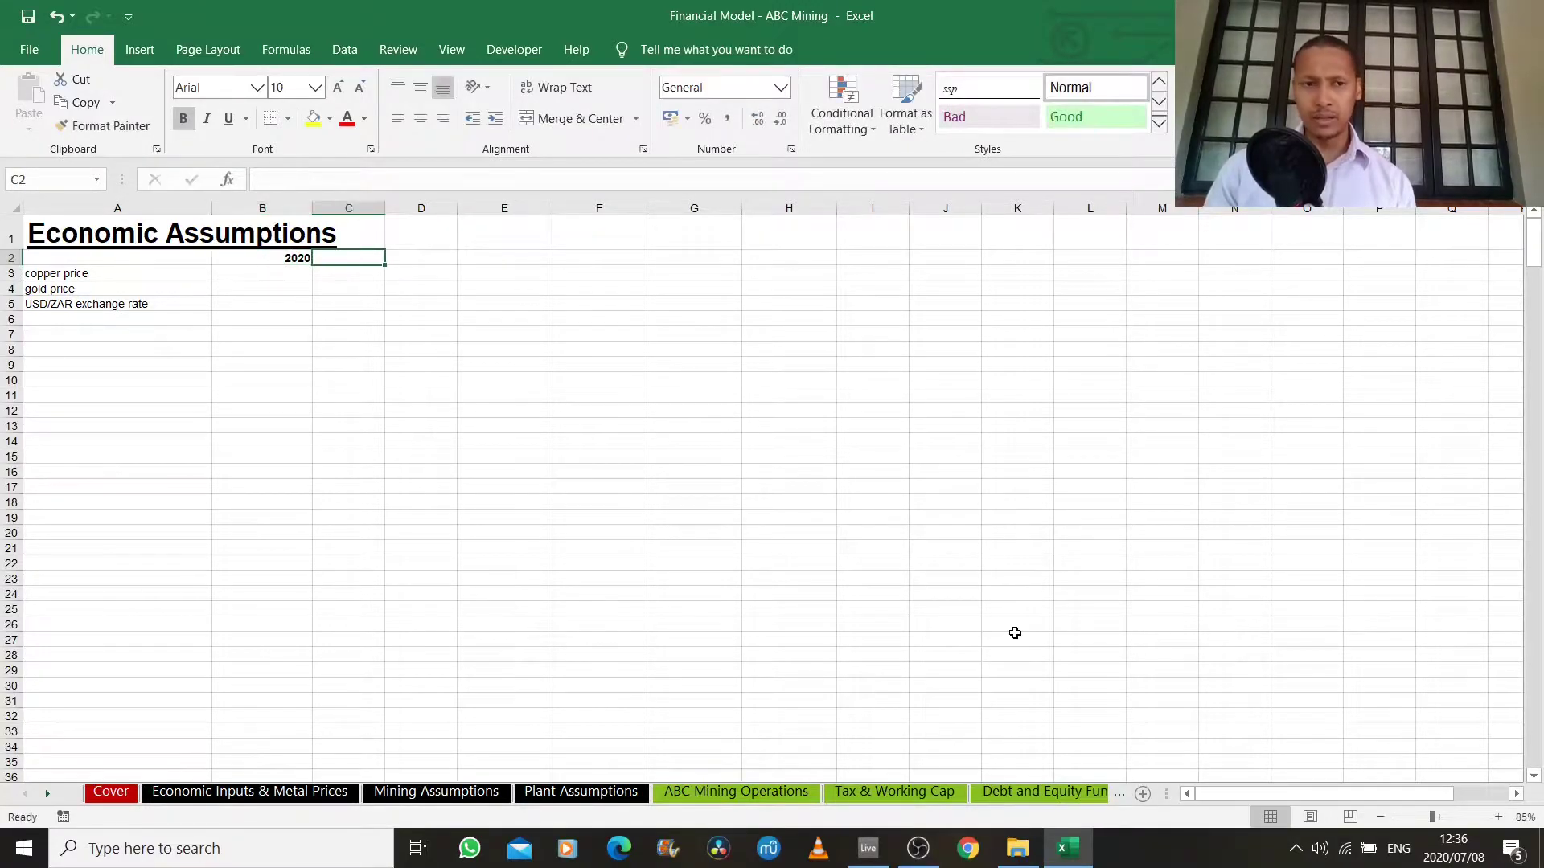
pyautogui.write('20')
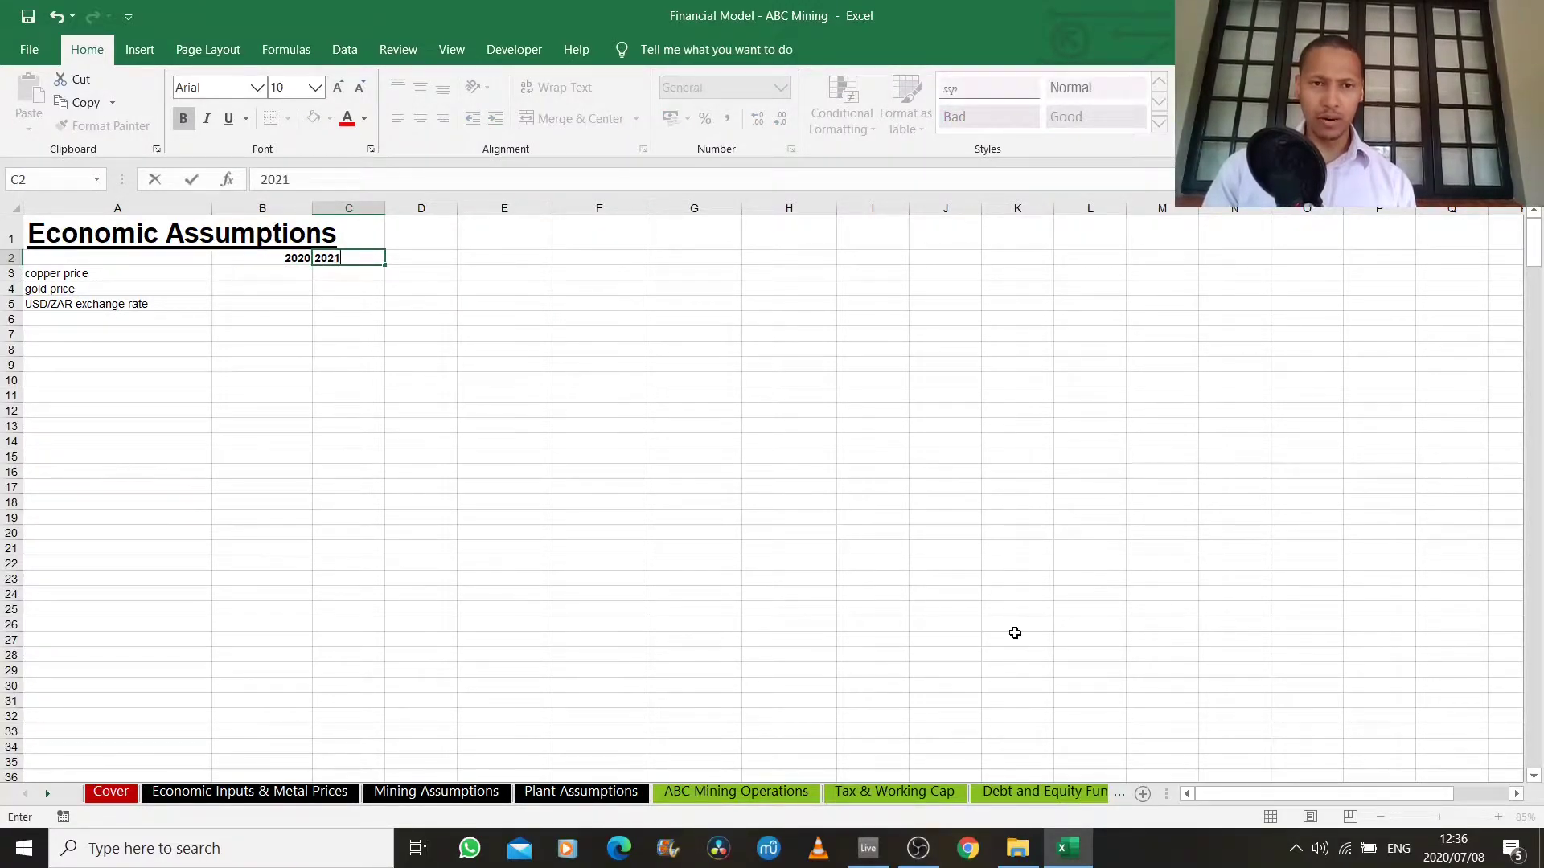
pyautogui.write('21')
pyautogui.press('Right')
pyautogui.press('Left')
pyautogui.press('Left')
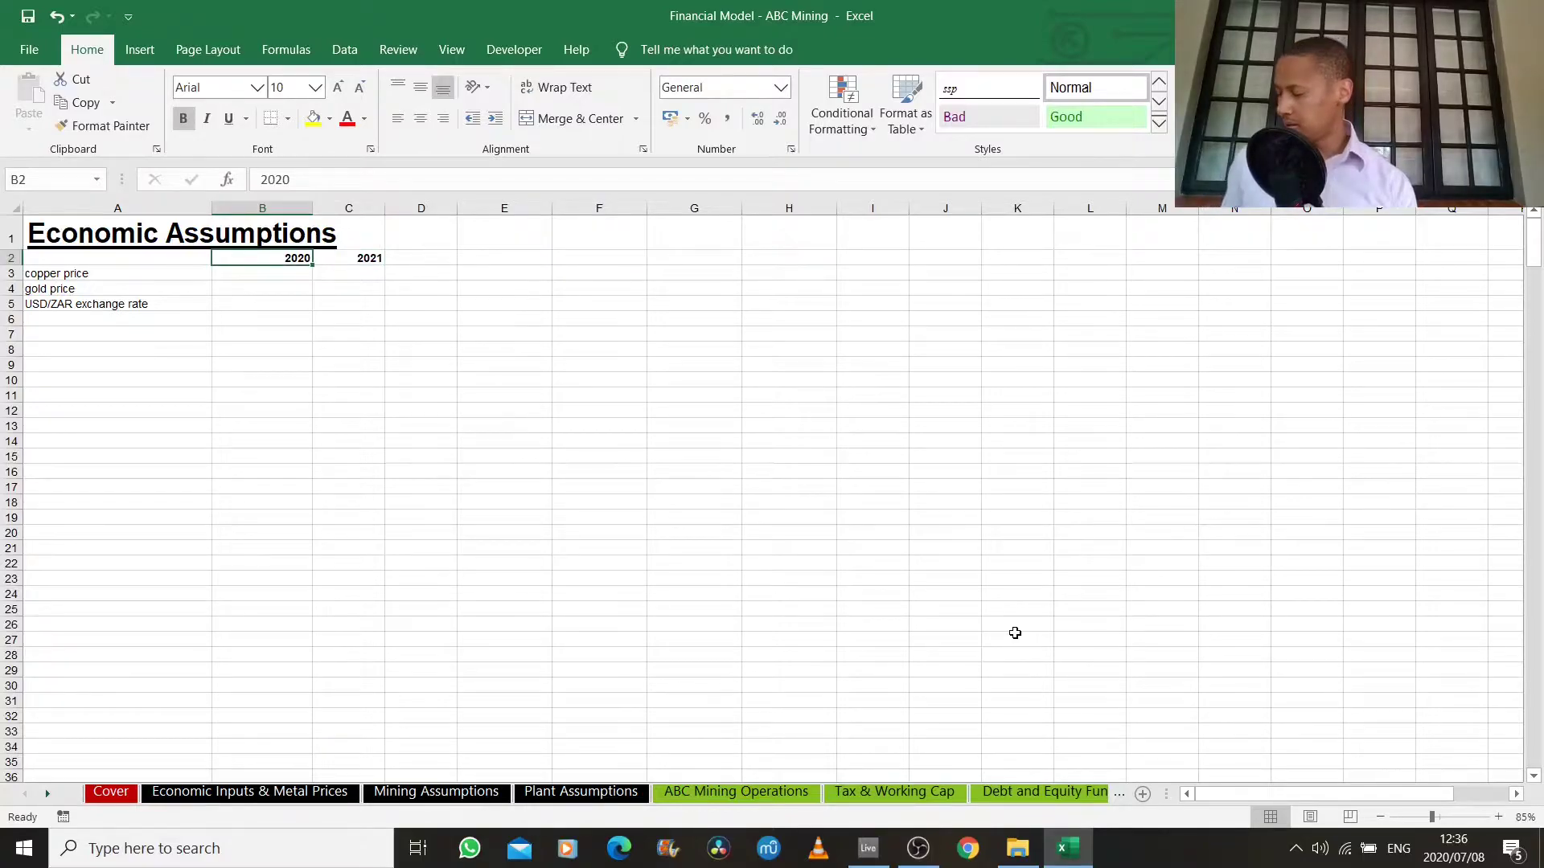
pyautogui.moveTo(269, 259); pyautogui.dragTo(703, 277)
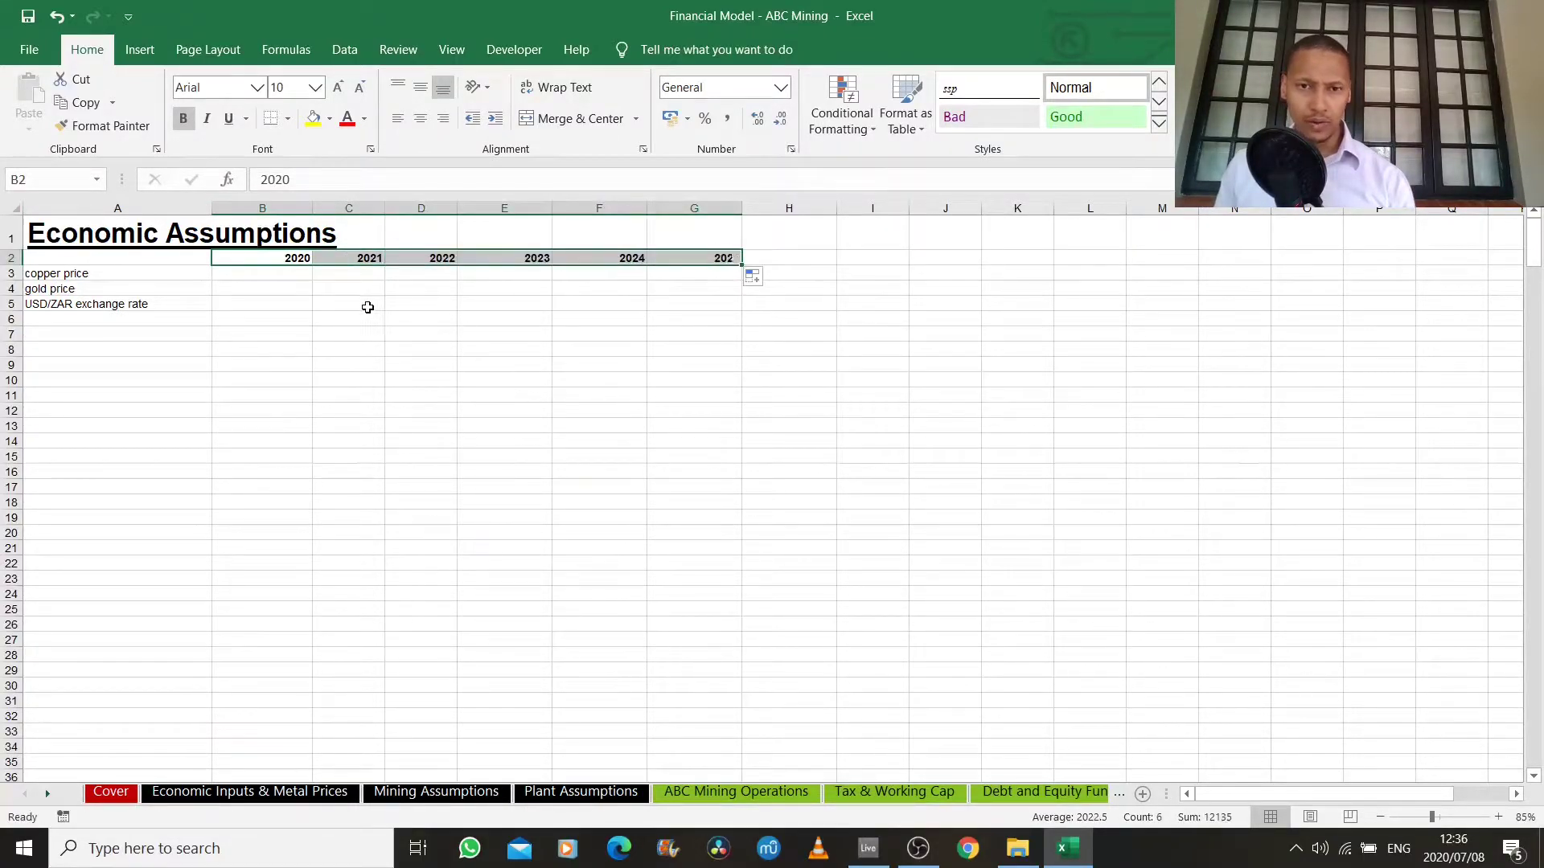
pyautogui.click(263, 274)
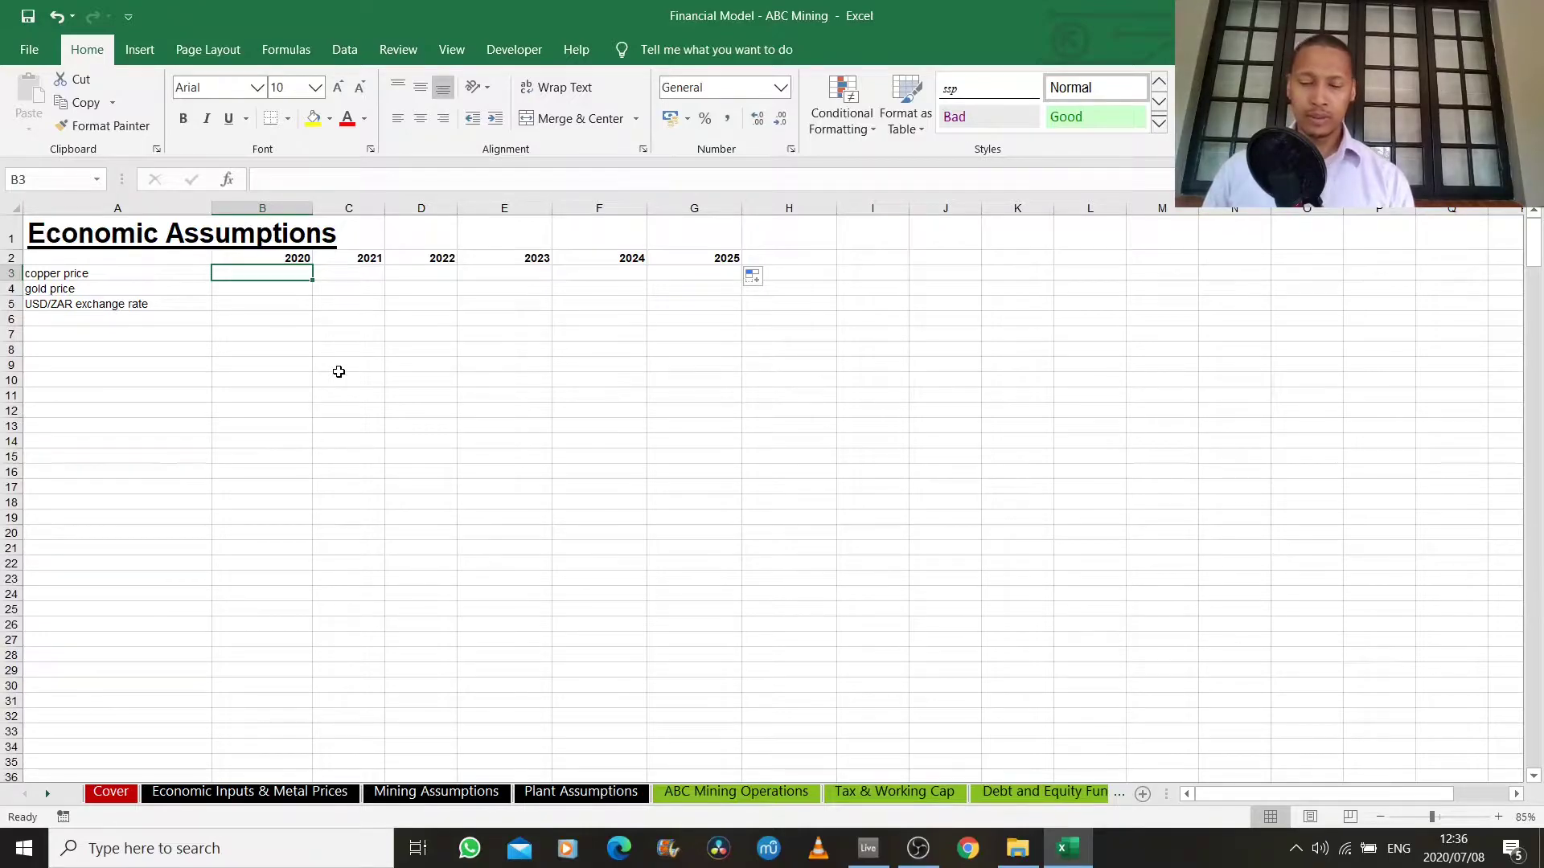
# - Enter 5400, 1500 and 15 in B3:B5 and extend them across to column G
pyautogui.write('5400')
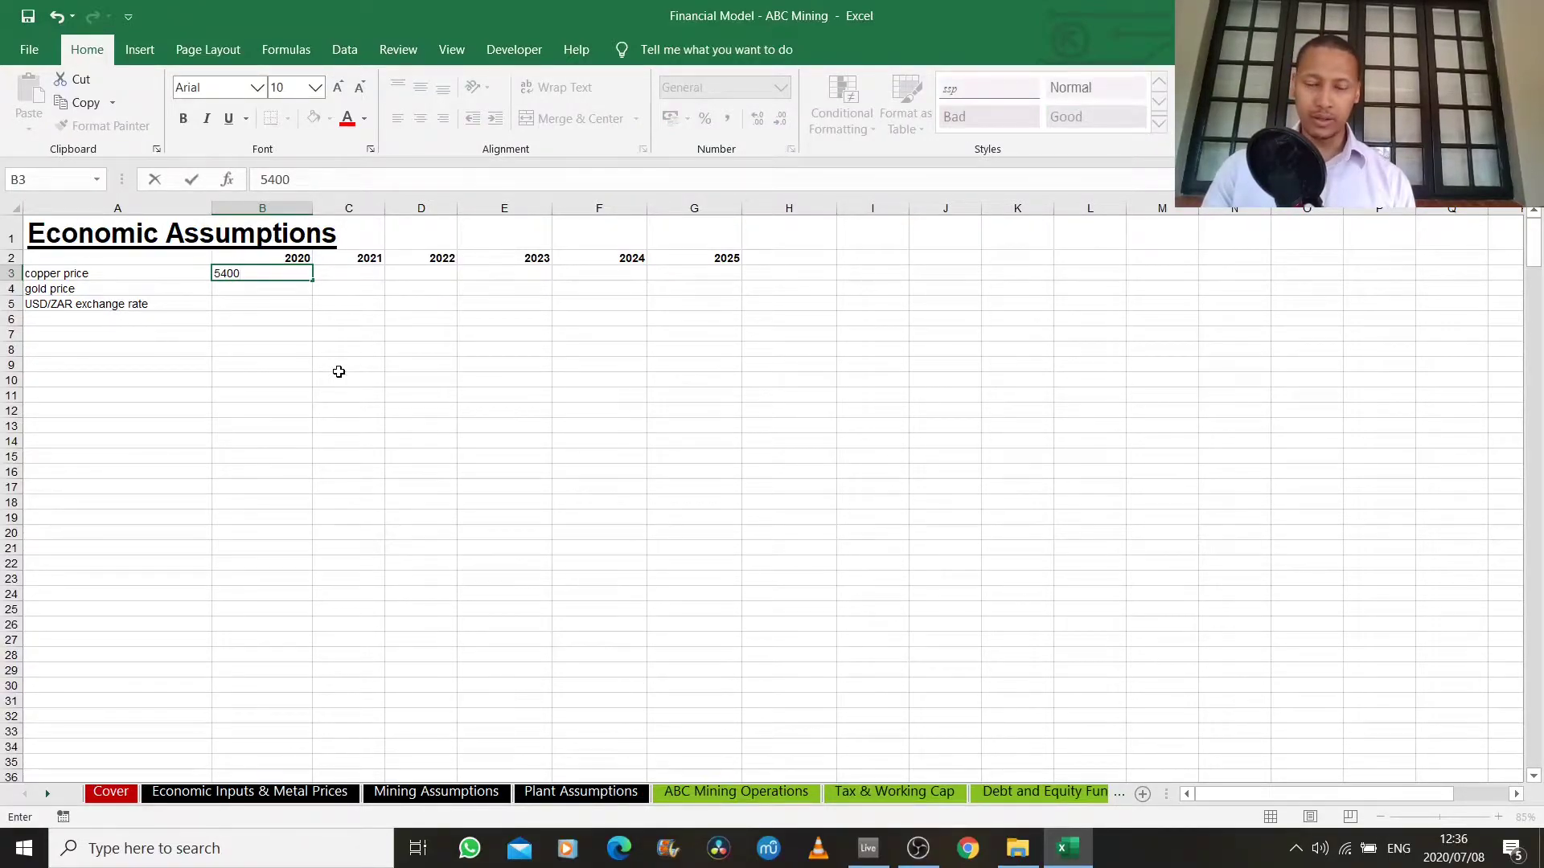
pyautogui.press('Return')
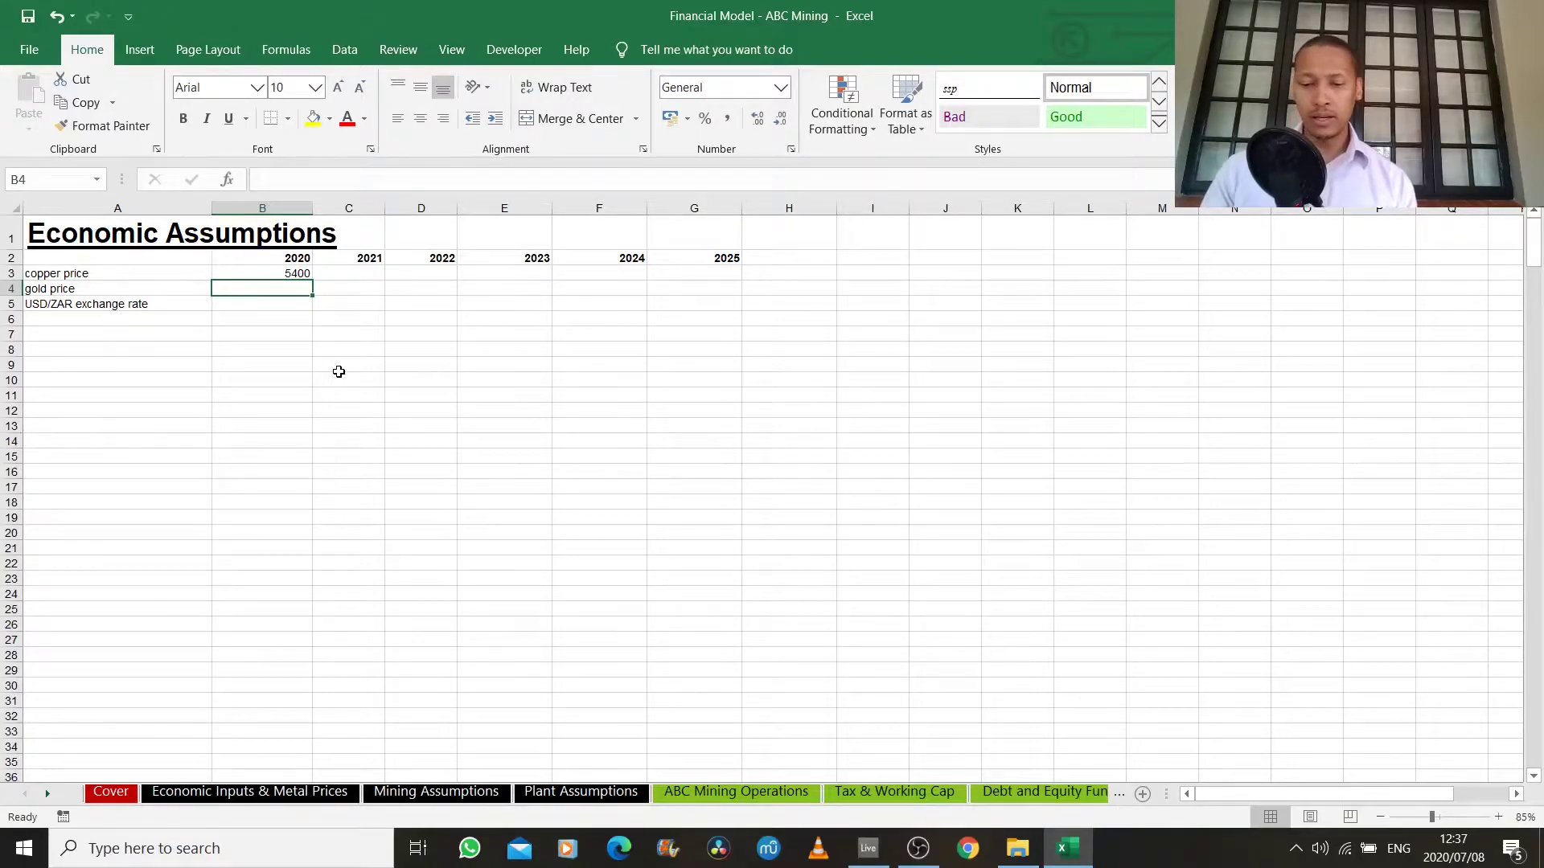
pyautogui.write('1500')
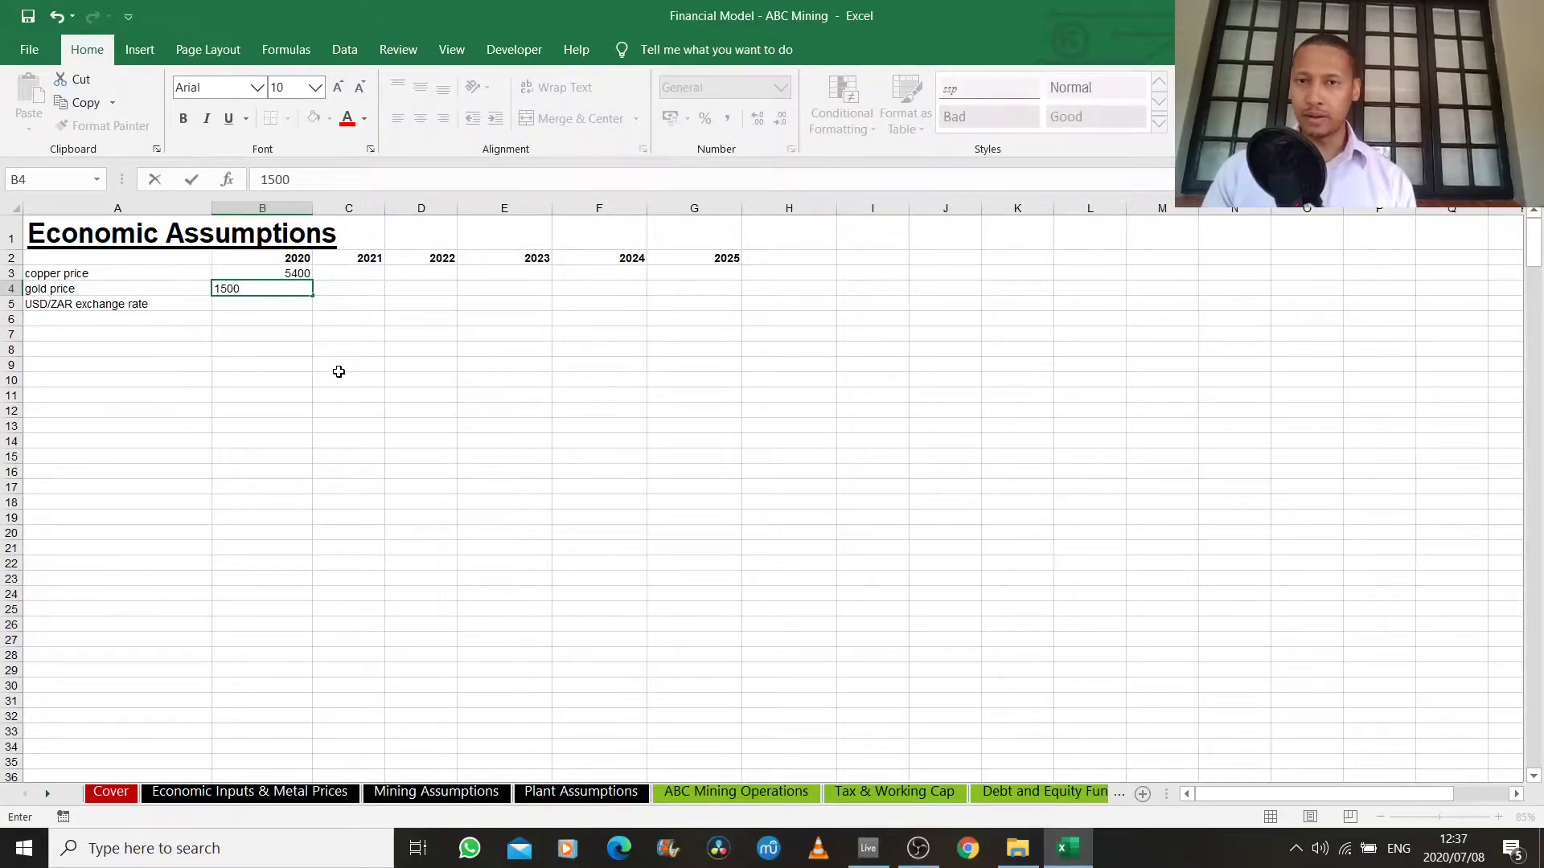
pyautogui.press('Return')
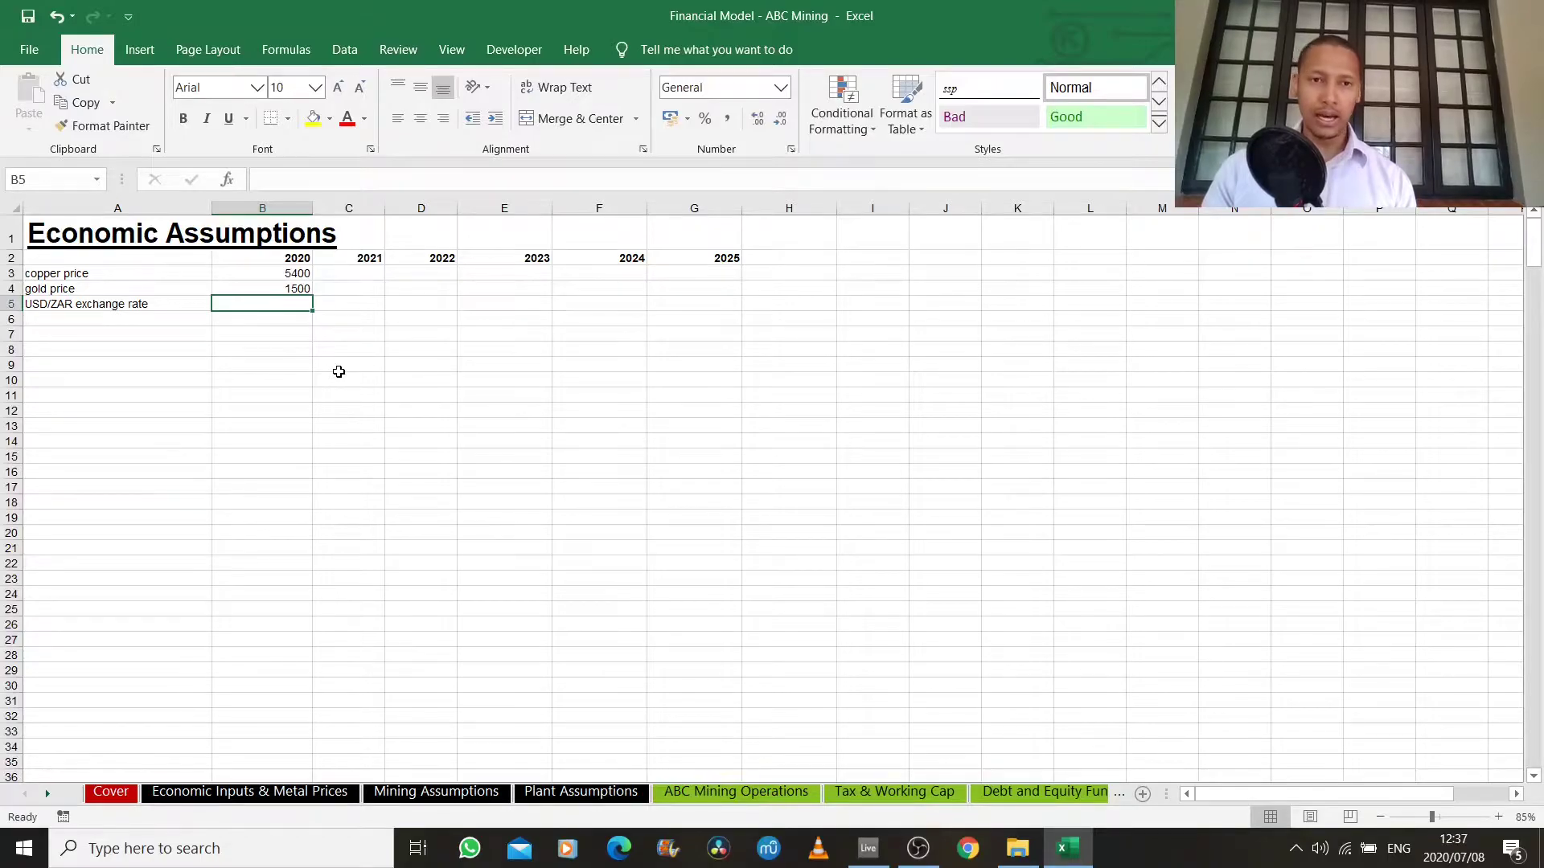
pyautogui.write('15')
pyautogui.press('Return')
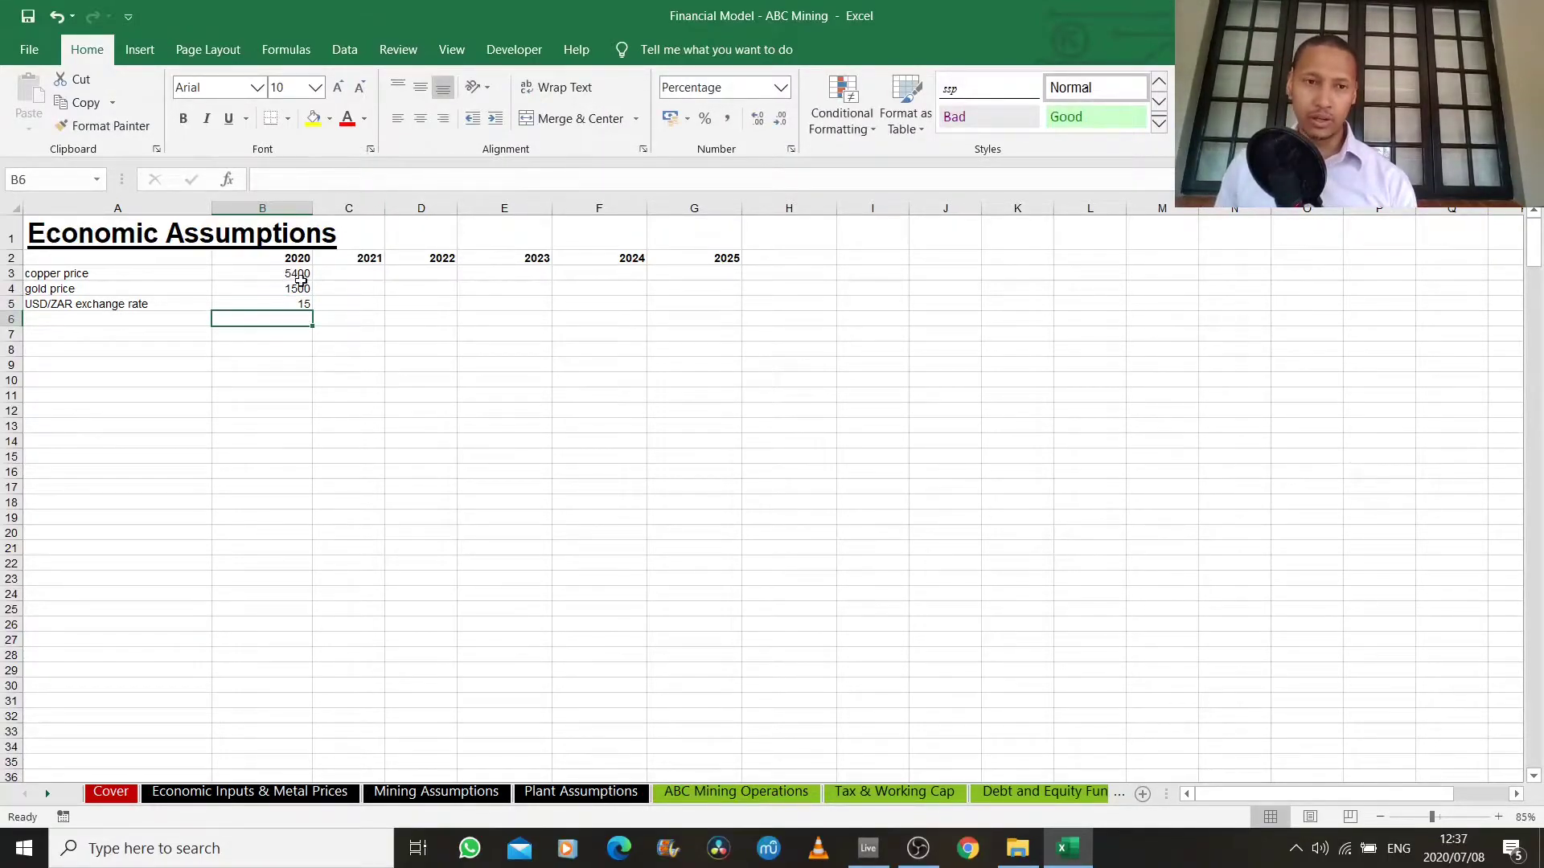
pyautogui.moveTo(299, 271); pyautogui.dragTo(721, 311)
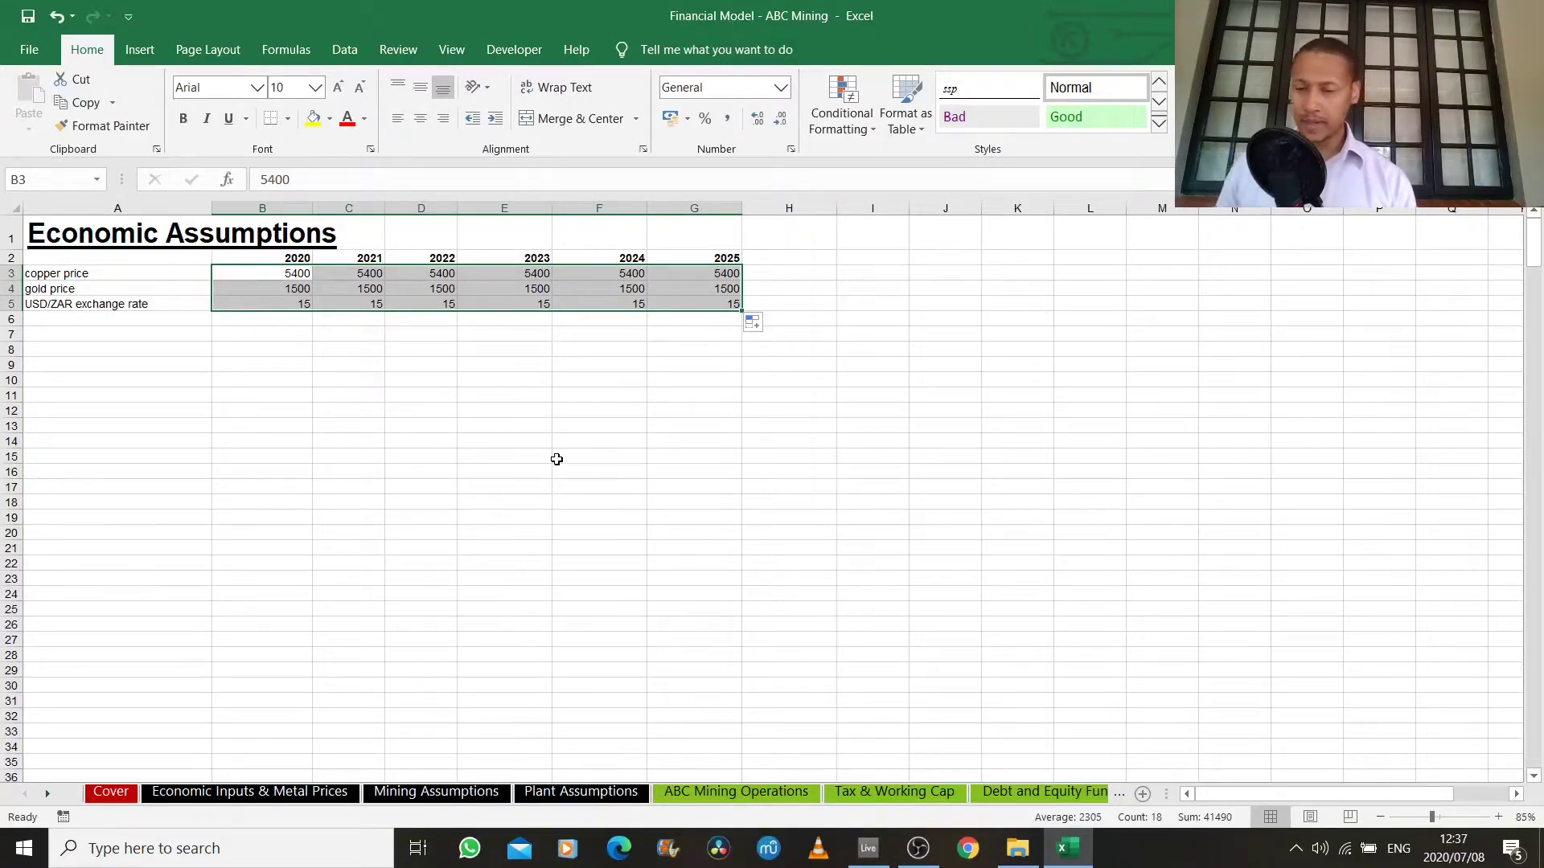
pyautogui.click(201, 795)
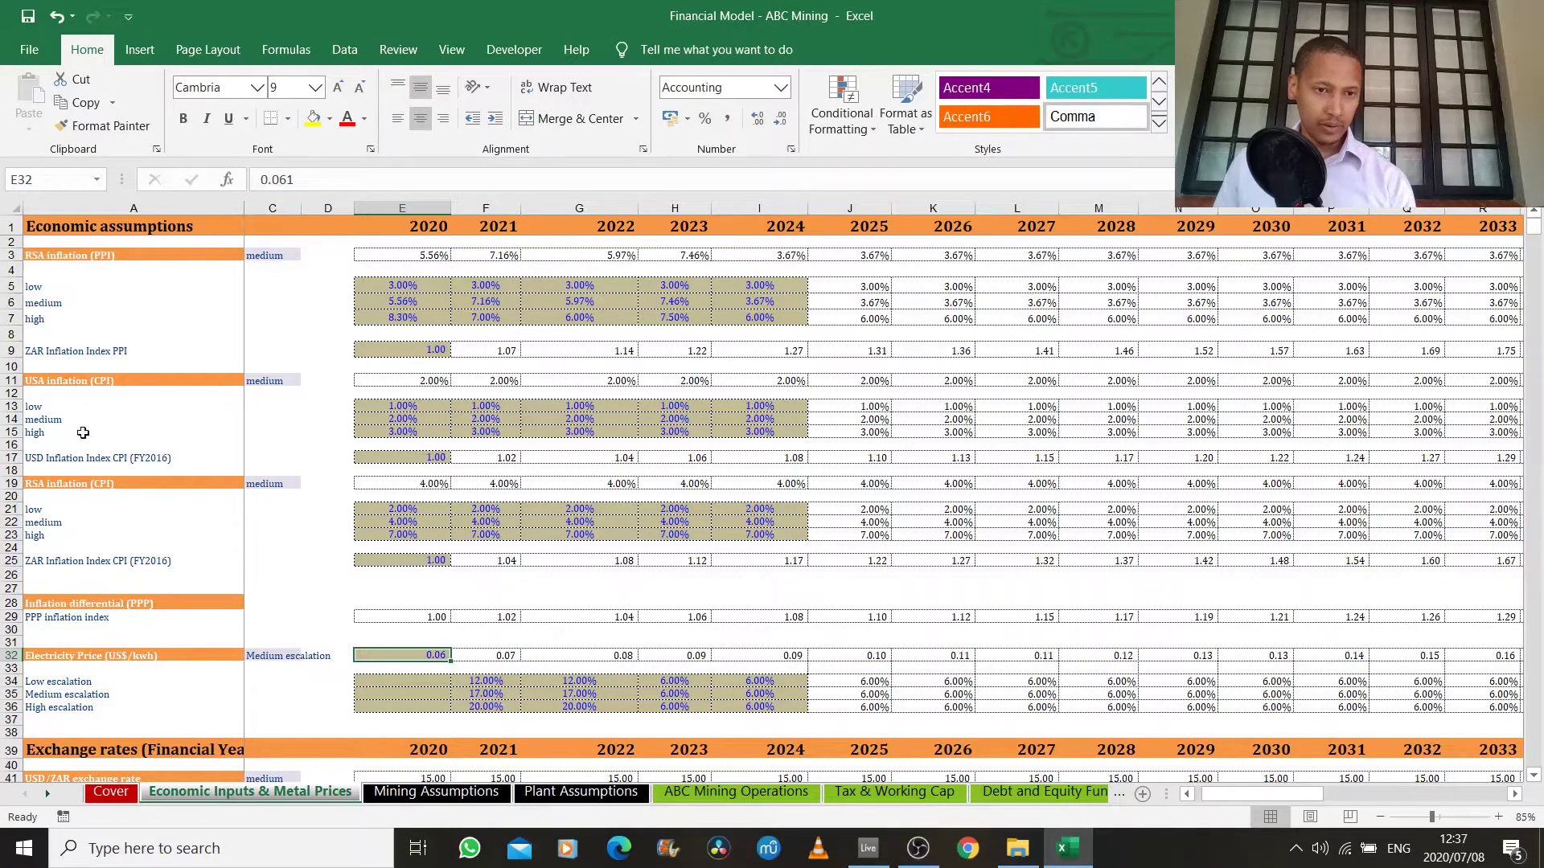
pyautogui.click(100, 256)
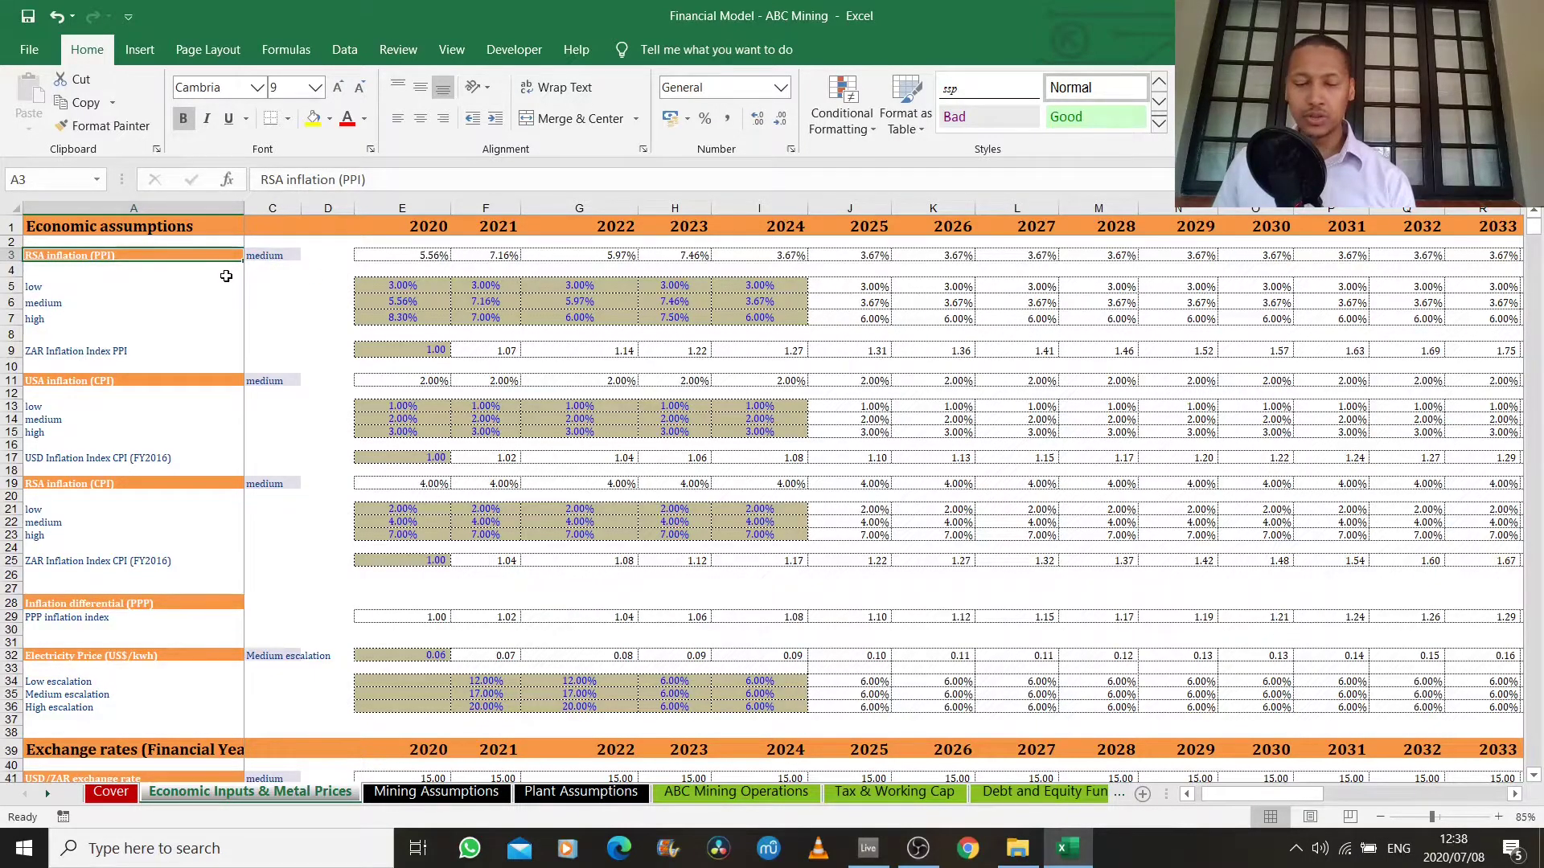
pyautogui.hotkey('ctrl', 'z')
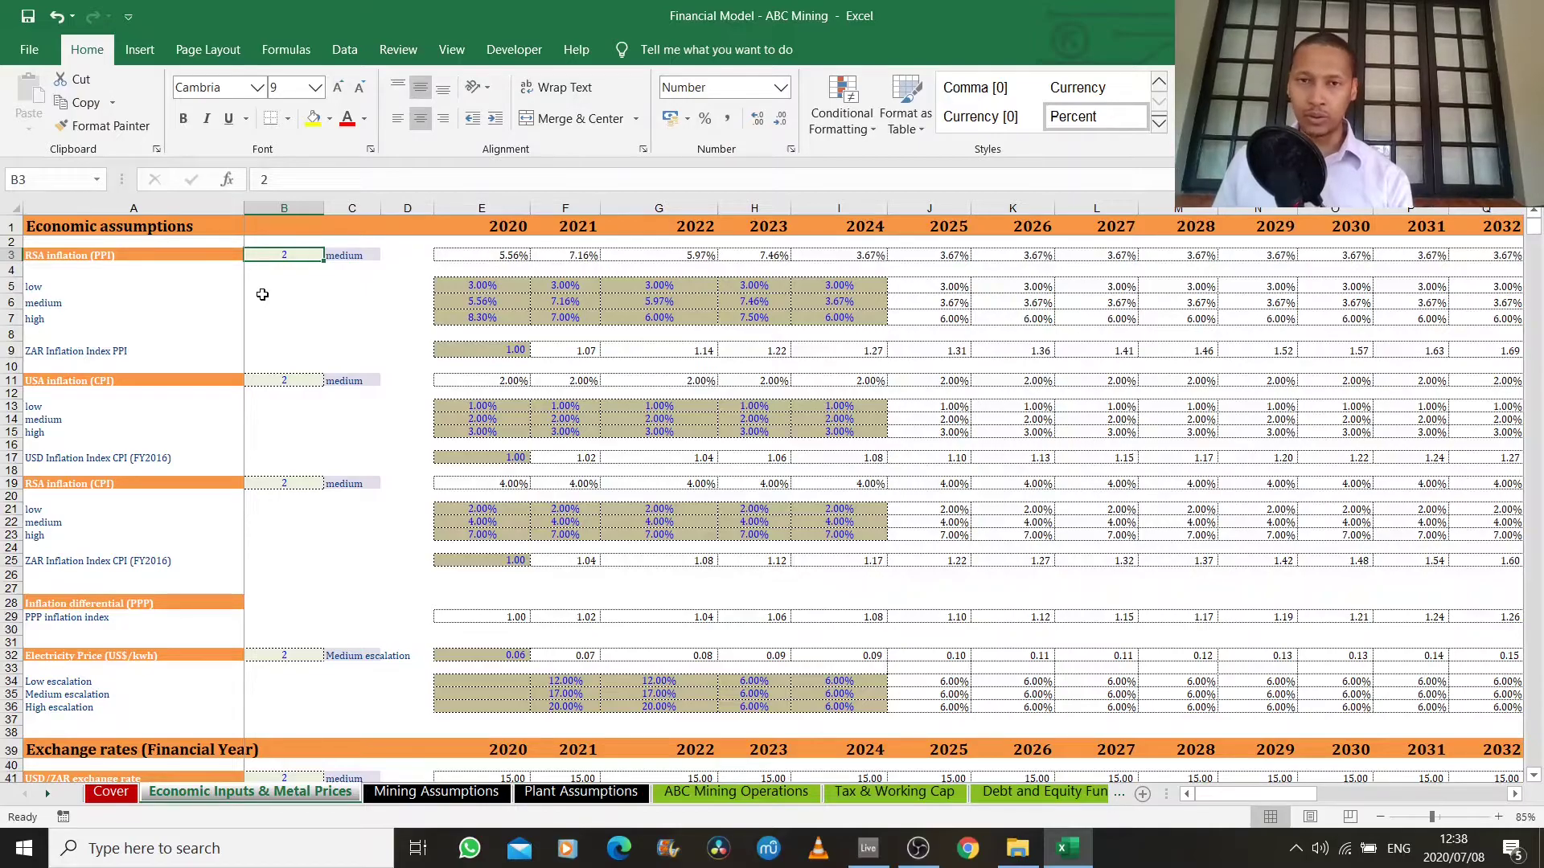
pyautogui.press('Left')
pyautogui.press('Down')
pyautogui.press('Down')
pyautogui.press('Down')
pyautogui.press('Down')
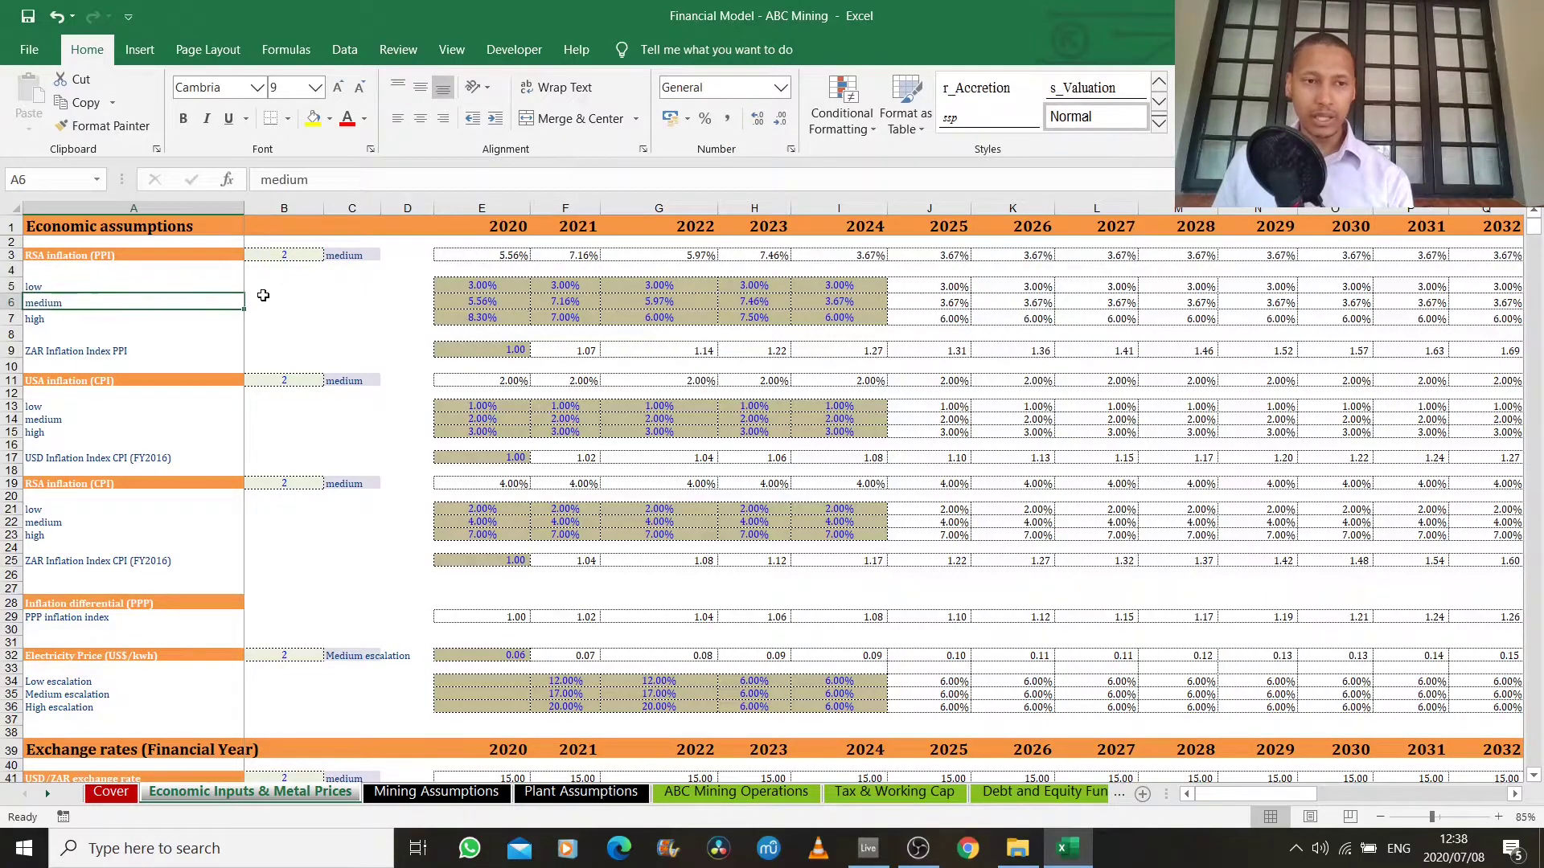
pyautogui.press('Up')
pyautogui.press('Up')
pyautogui.press('Up')
pyautogui.press('Up')
pyautogui.press('Right')
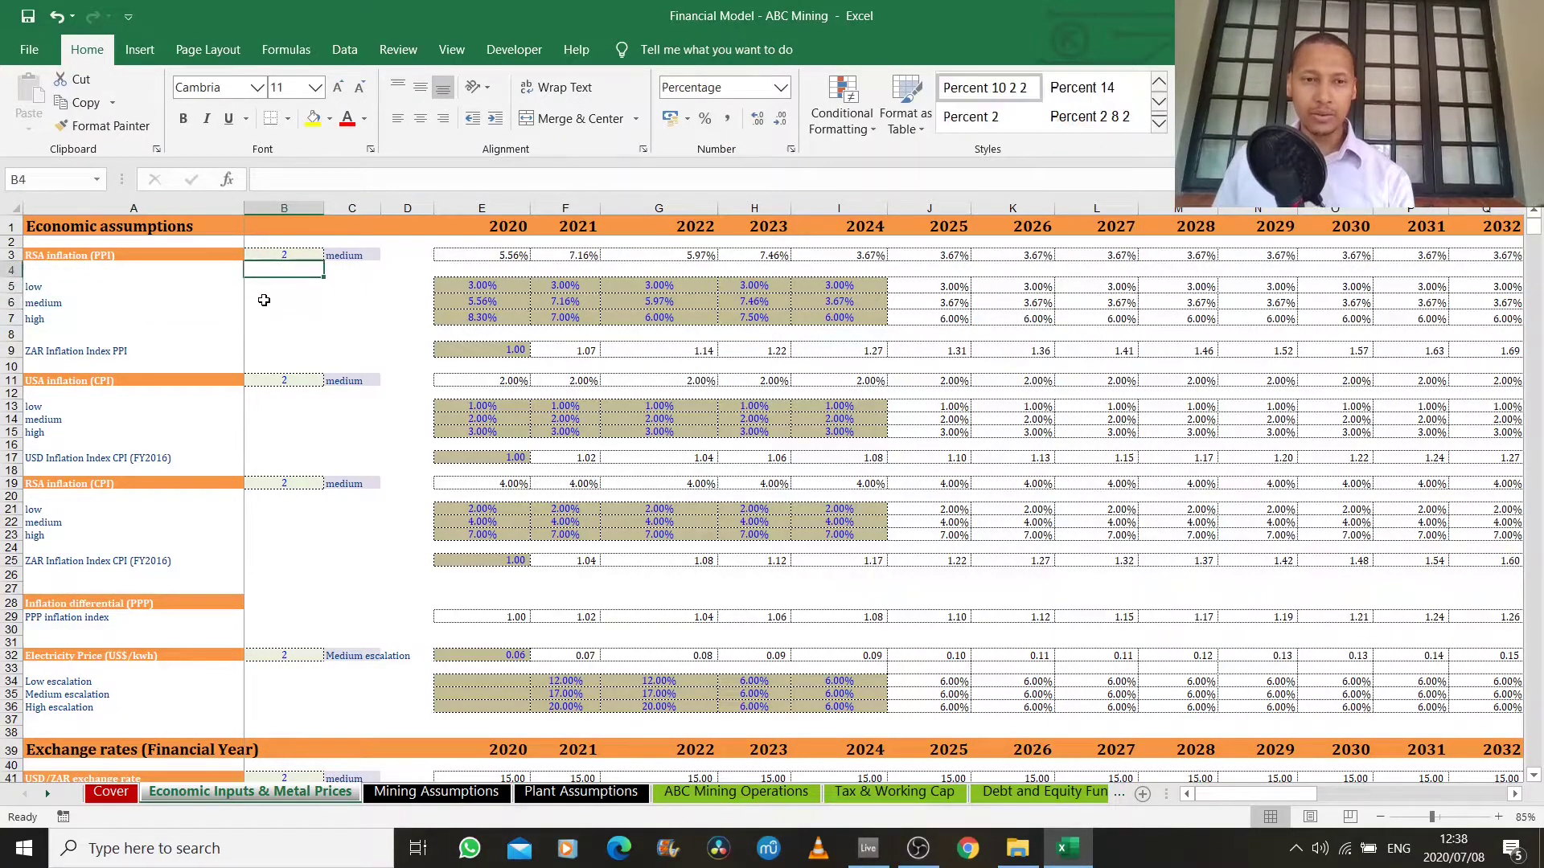
pyautogui.press('Right')
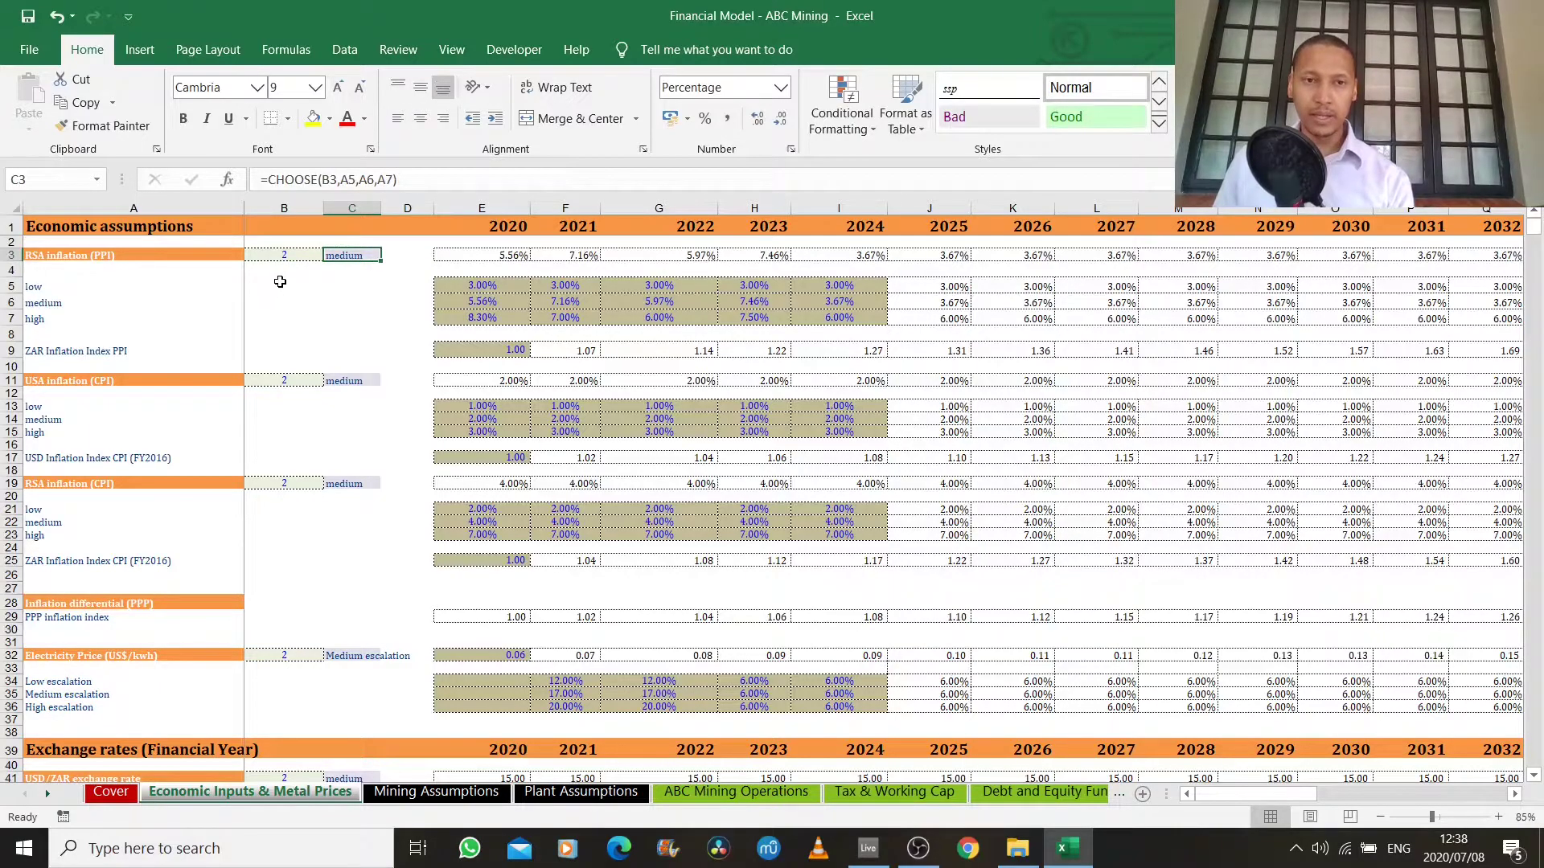
pyautogui.press('Left')
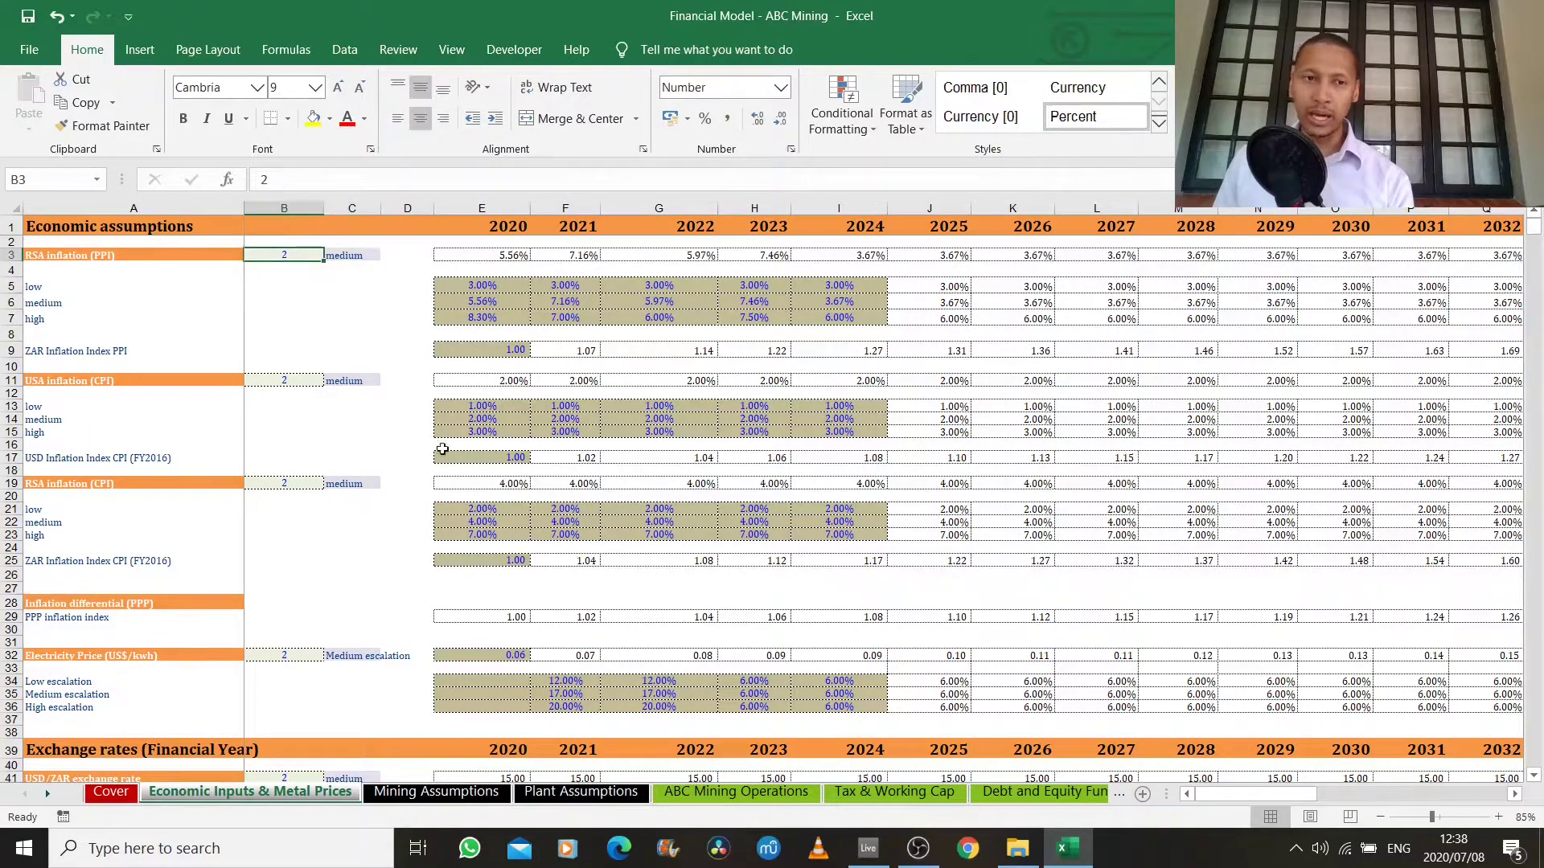
pyautogui.write('1')
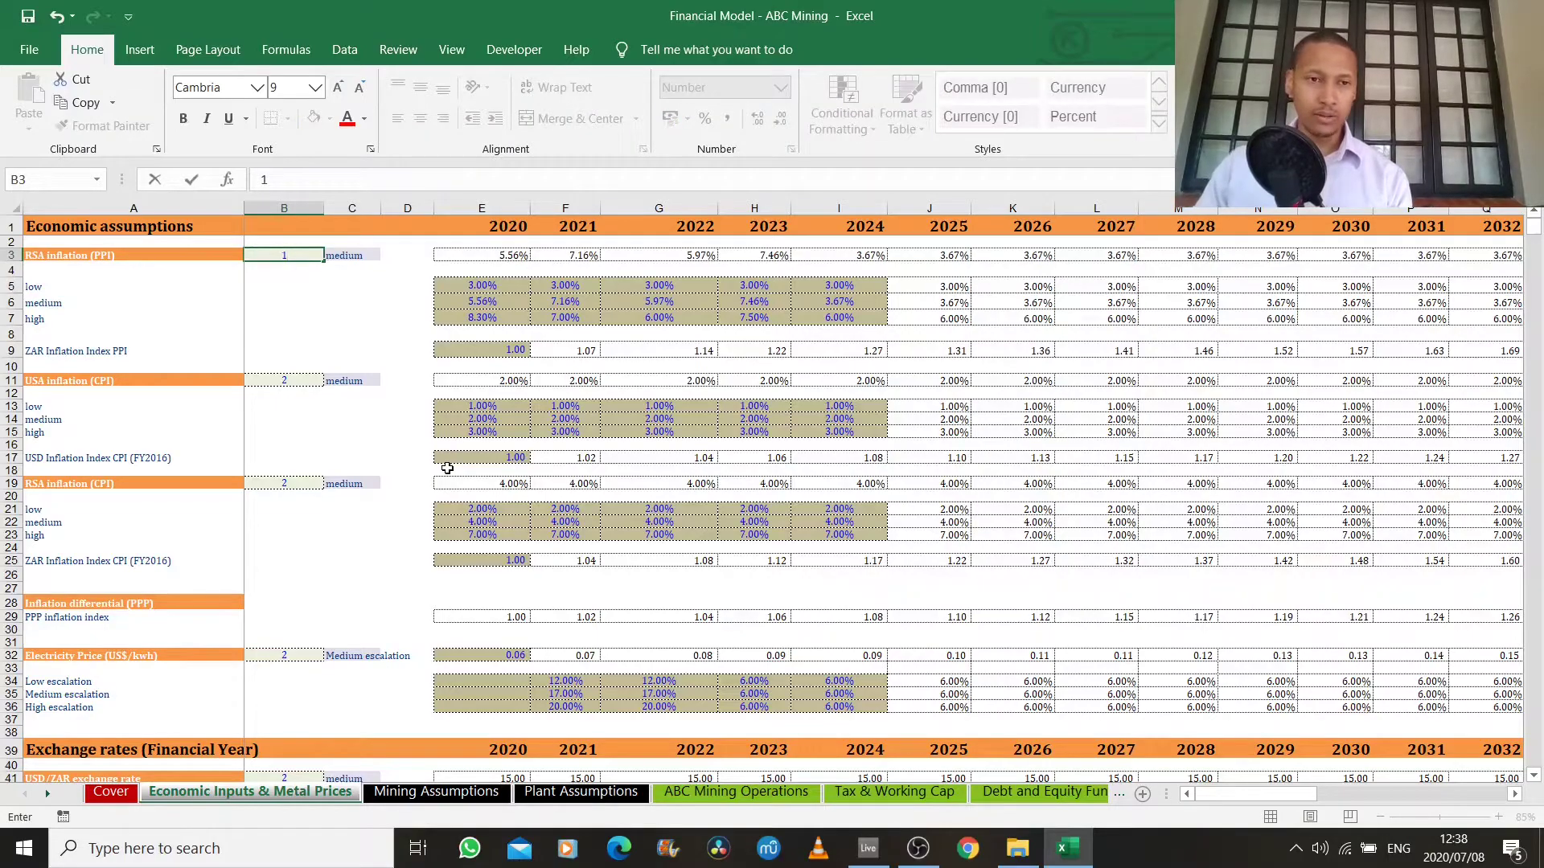
pyautogui.press('Return')
pyautogui.press('Up')
pyautogui.press('Right')
pyautogui.press('Left')
pyautogui.press('Left')
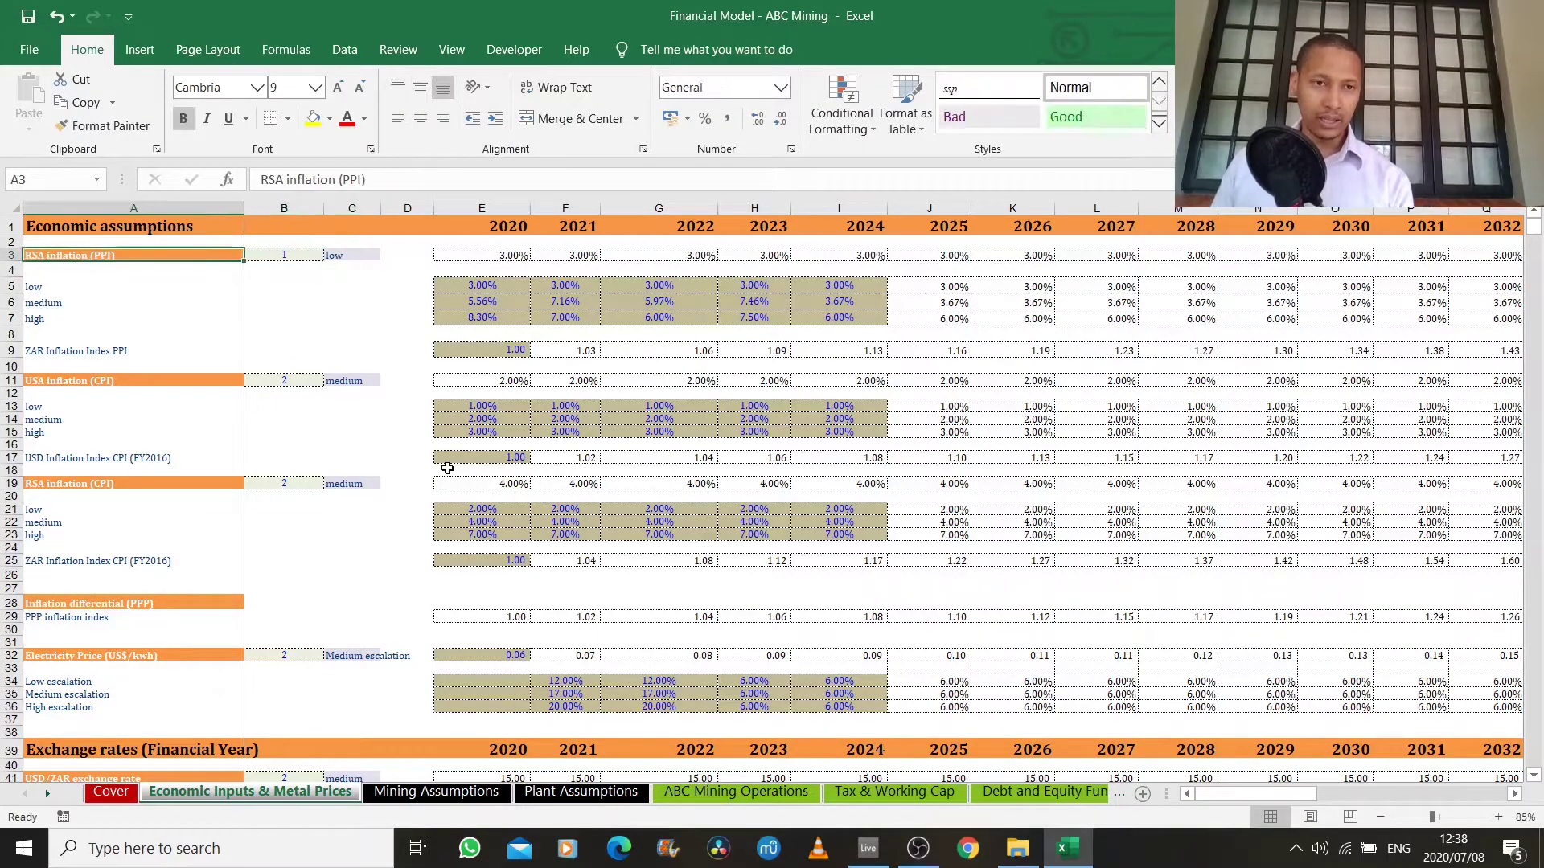
pyautogui.press('Down')
pyautogui.press('Down')
pyautogui.press('Right')
pyautogui.press('Right')
pyautogui.press('Up')
pyautogui.press('Up')
pyautogui.press('Right')
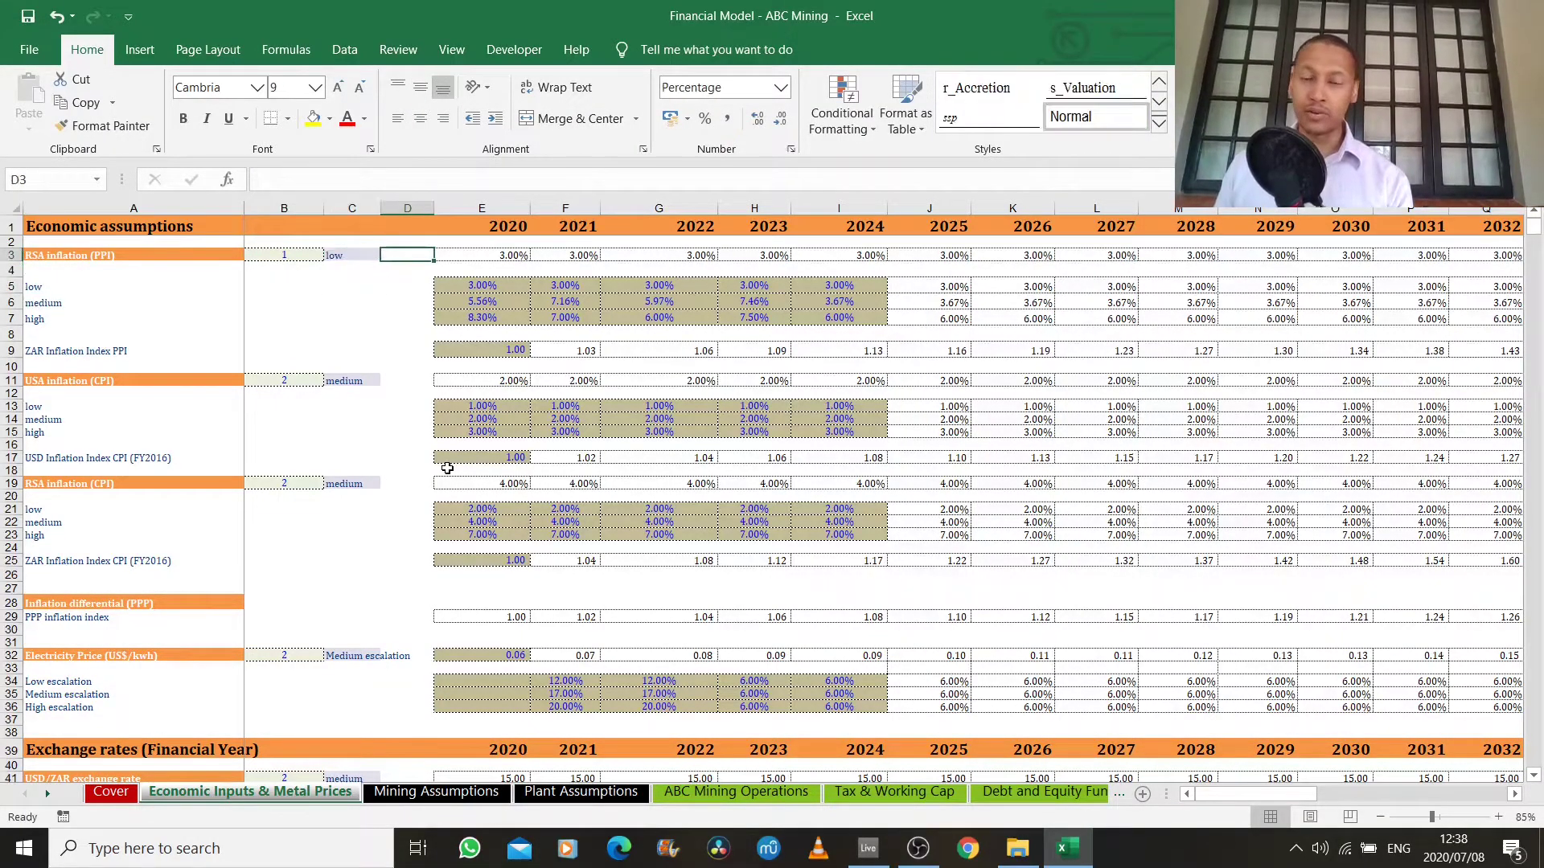
pyautogui.press('Right')
pyautogui.press('Right')
pyautogui.press('Right')
pyautogui.press('Right')
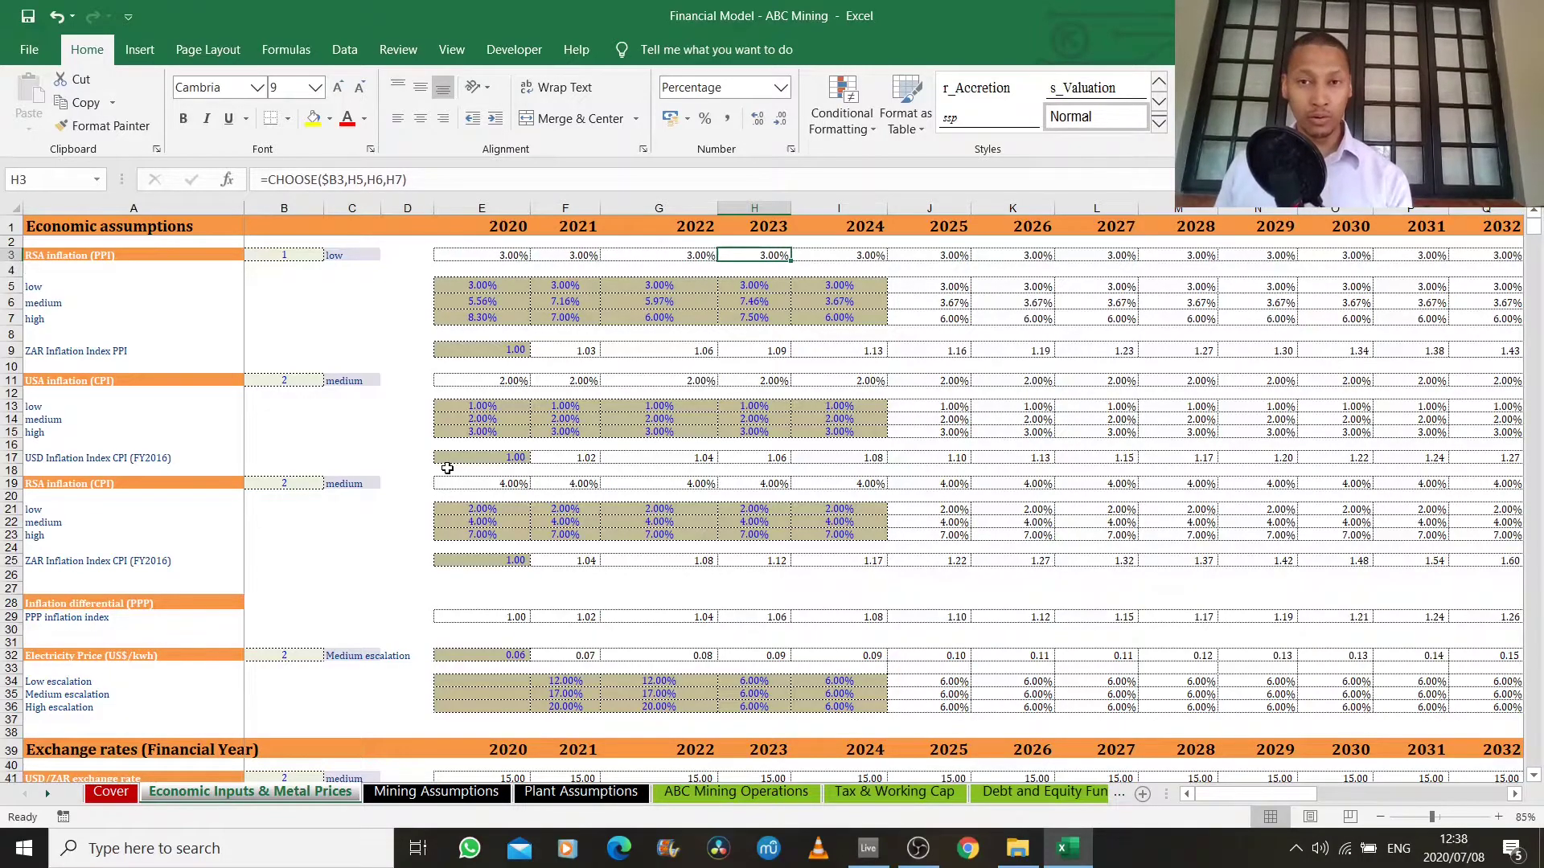
pyautogui.press('Left')
pyautogui.press('Left')
pyautogui.press('Left')
pyautogui.press('Left')
pyautogui.press('Left')
pyautogui.press('Left')
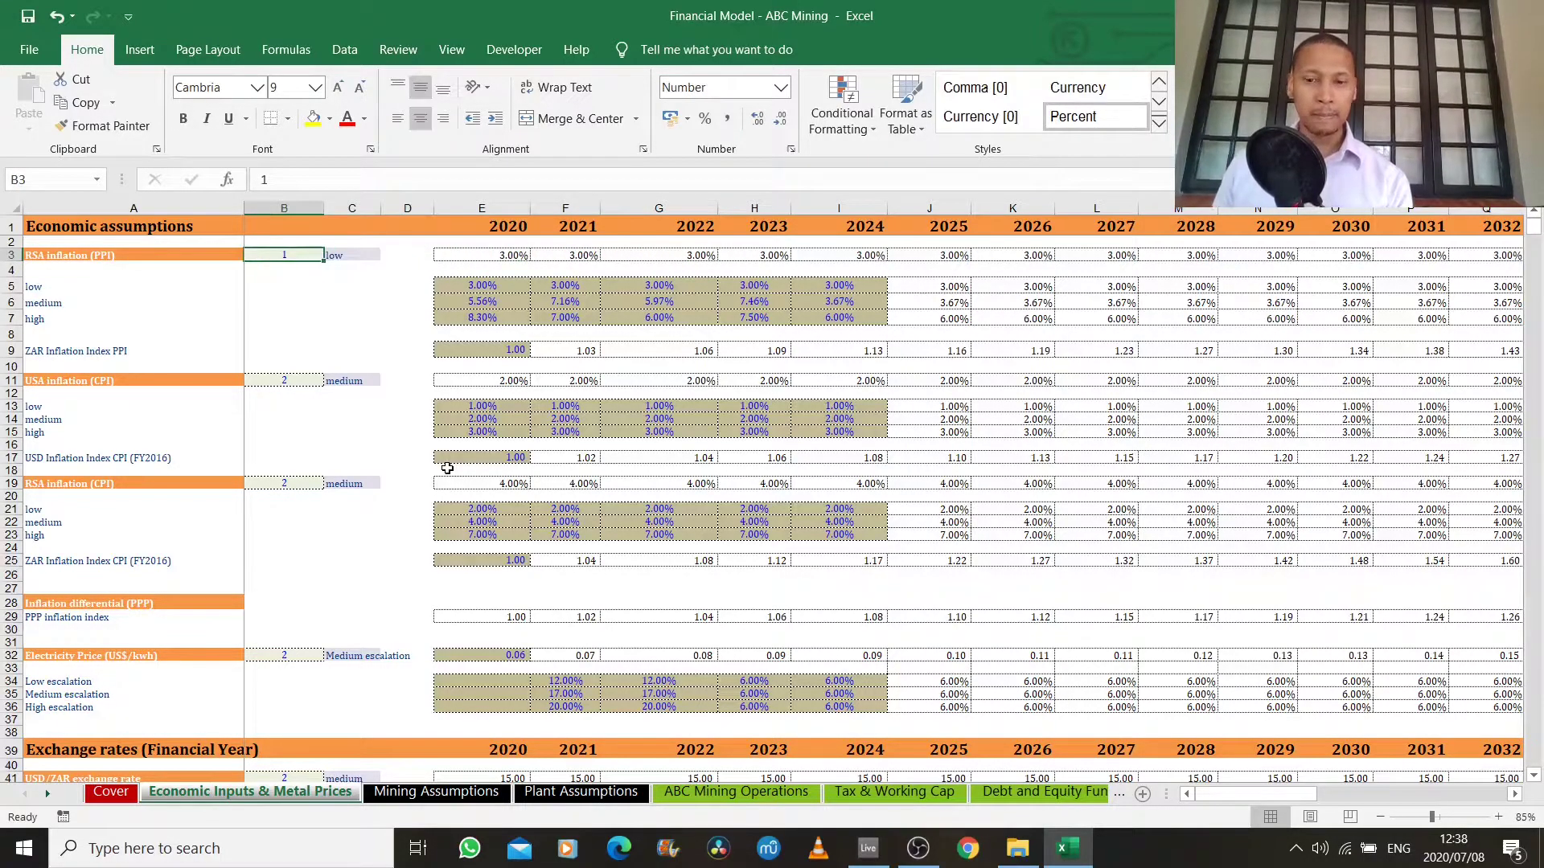
pyautogui.write('2')
pyautogui.press('Return')
pyautogui.press('Right')
pyautogui.press('Right')
pyautogui.press('Right')
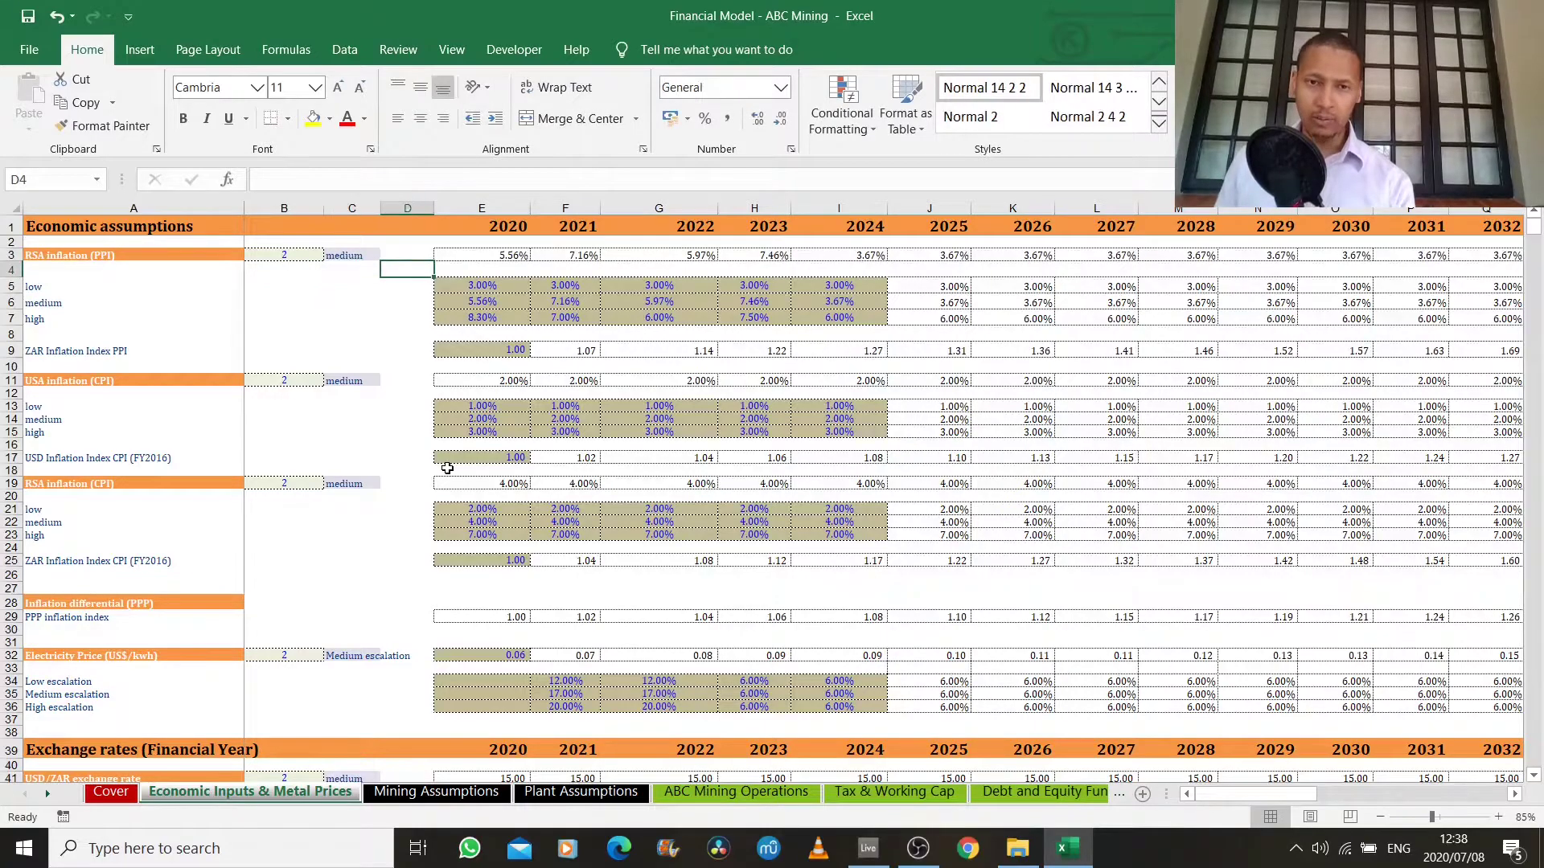
pyautogui.press('Down')
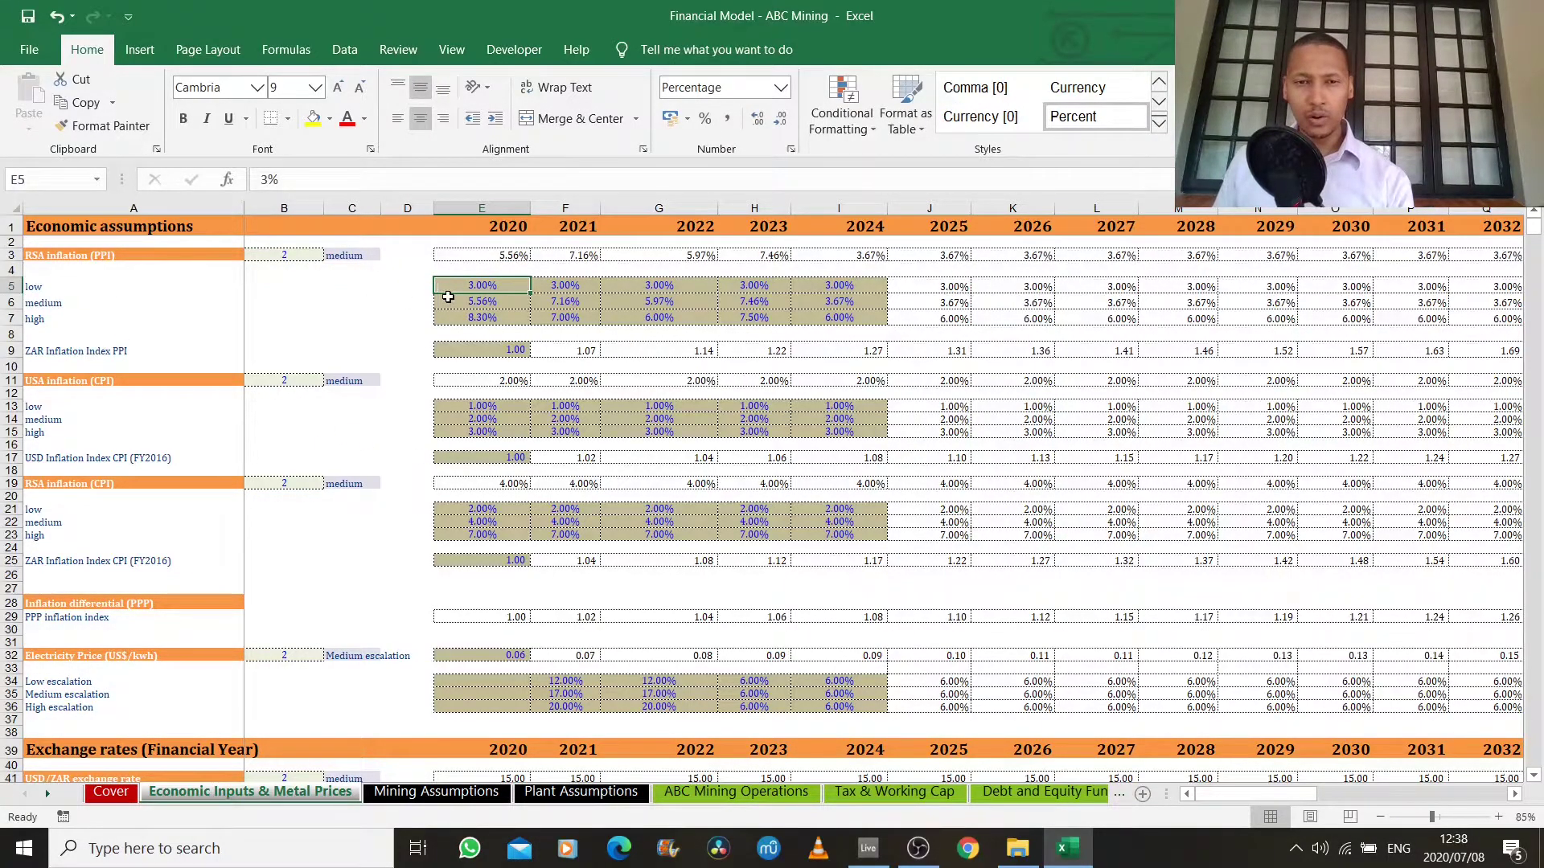
pyautogui.press('Right')
pyautogui.press('Right')
pyautogui.press('Right')
pyautogui.press('Right')
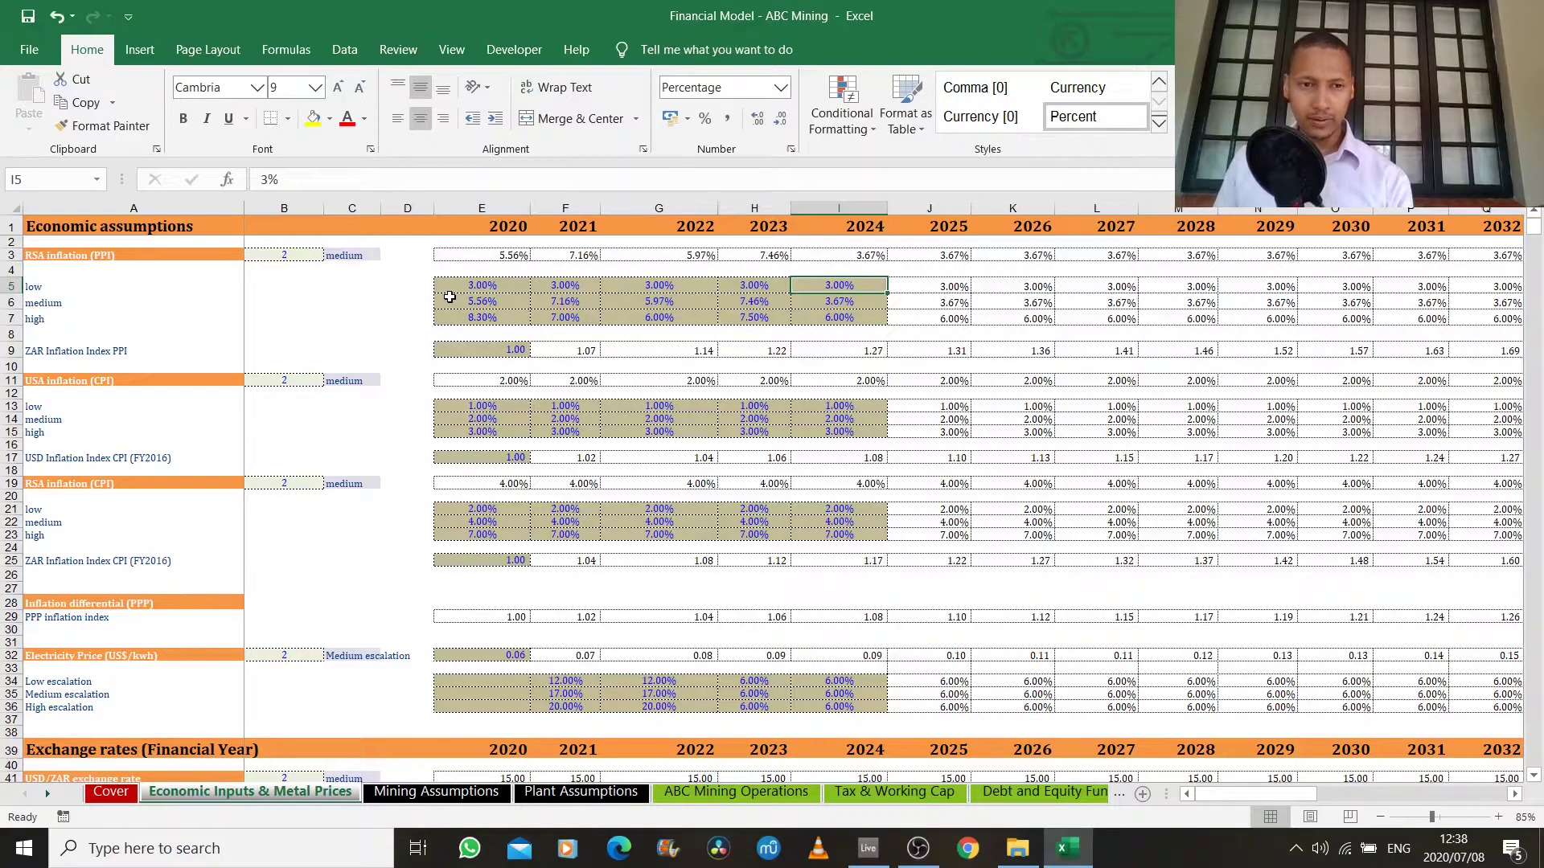
pyautogui.press('Left')
pyautogui.press('Left')
pyautogui.press('Left')
pyautogui.press('Left')
pyautogui.press('Down')
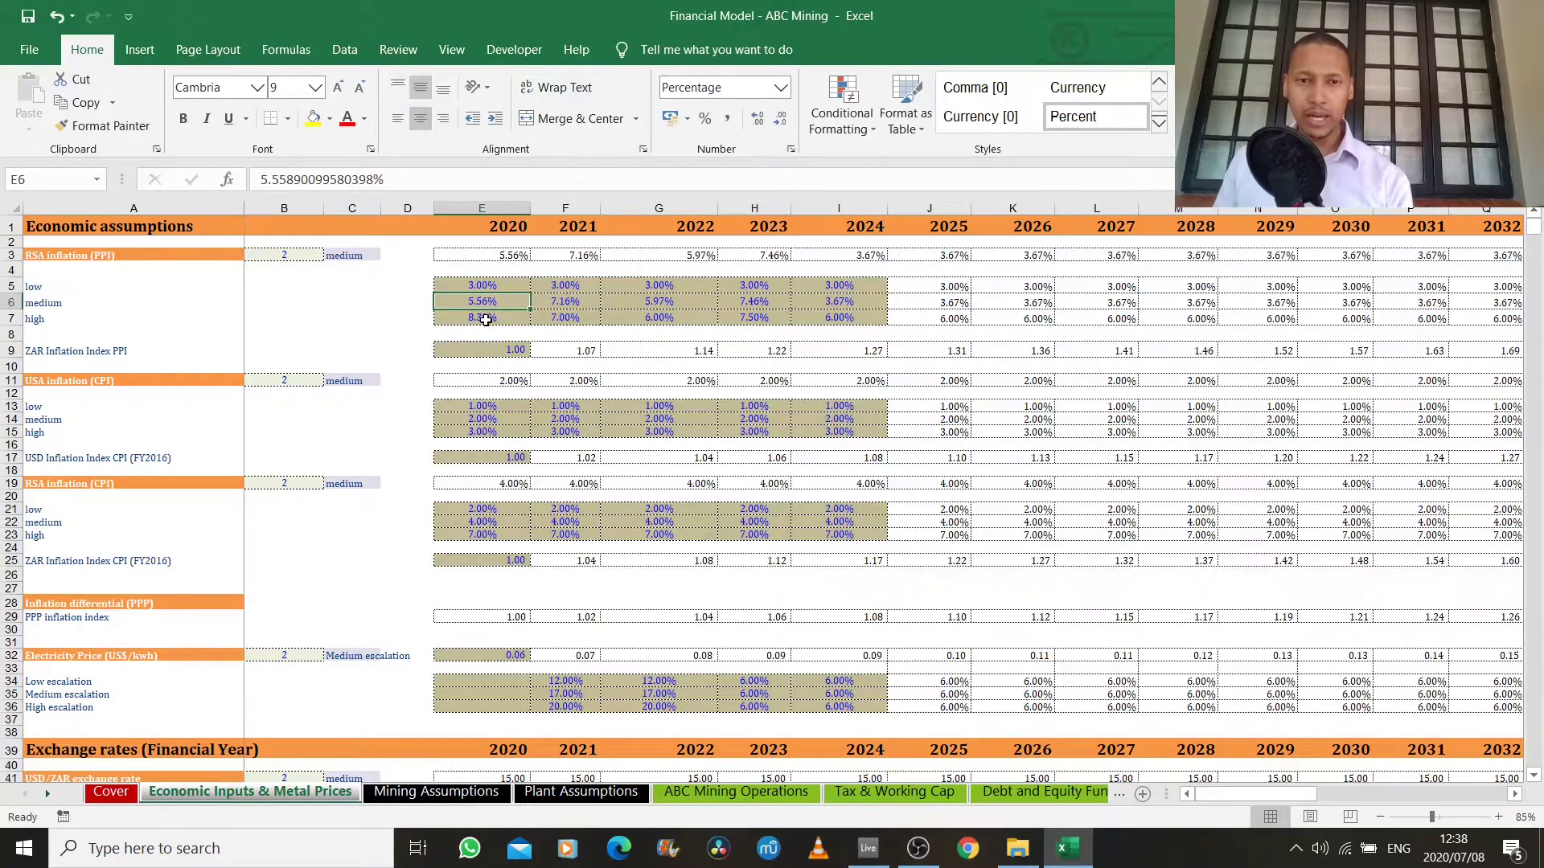
pyautogui.press('Down')
pyautogui.press('Up')
pyautogui.press('Up')
pyautogui.press('Up')
pyautogui.press('Up')
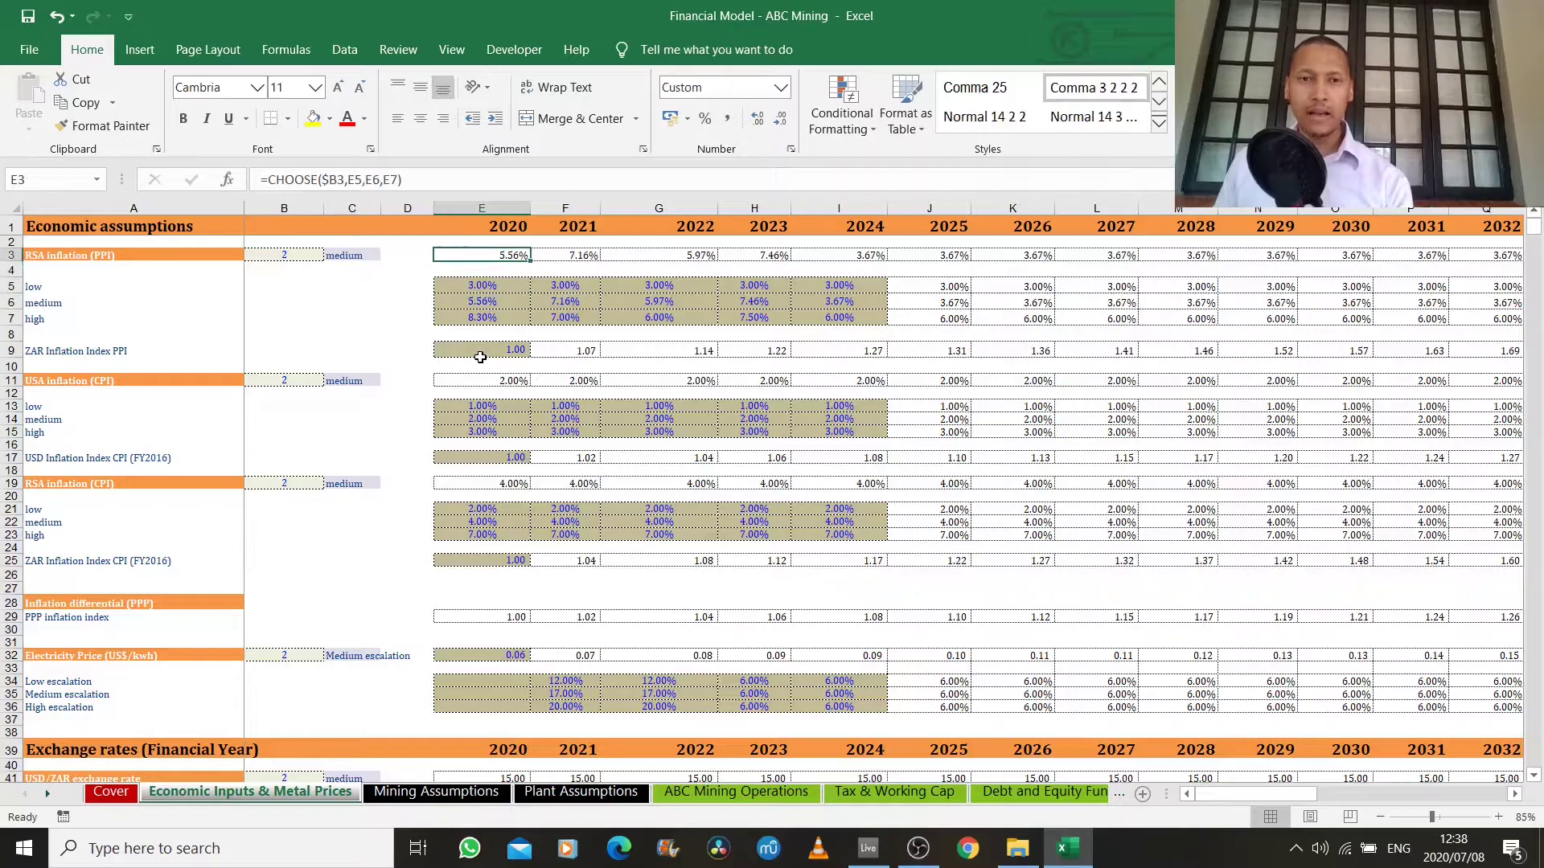
pyautogui.press('F2')
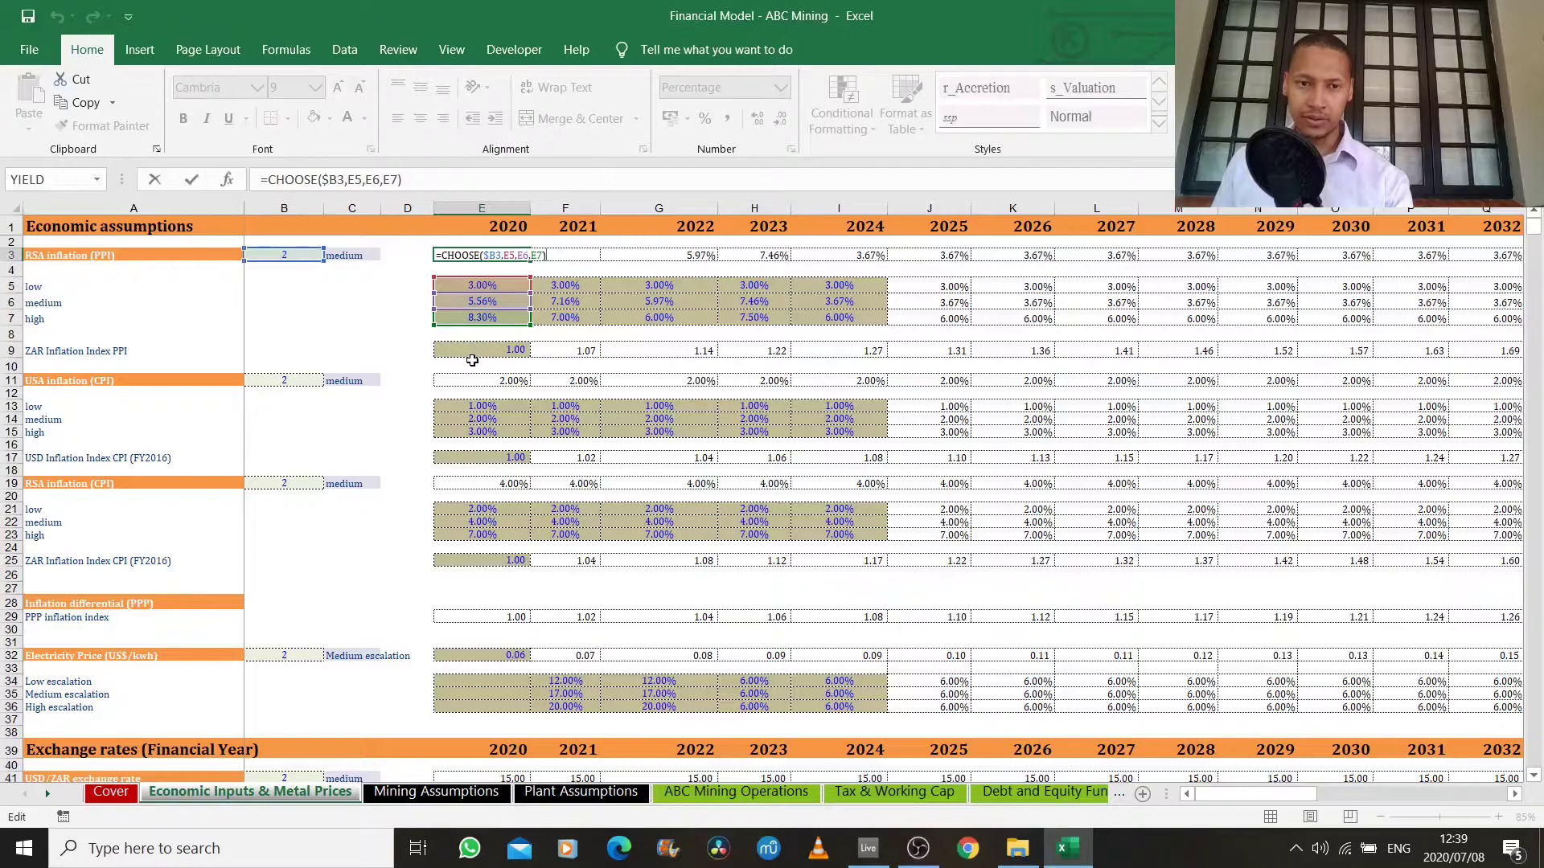
pyautogui.press('Escape')
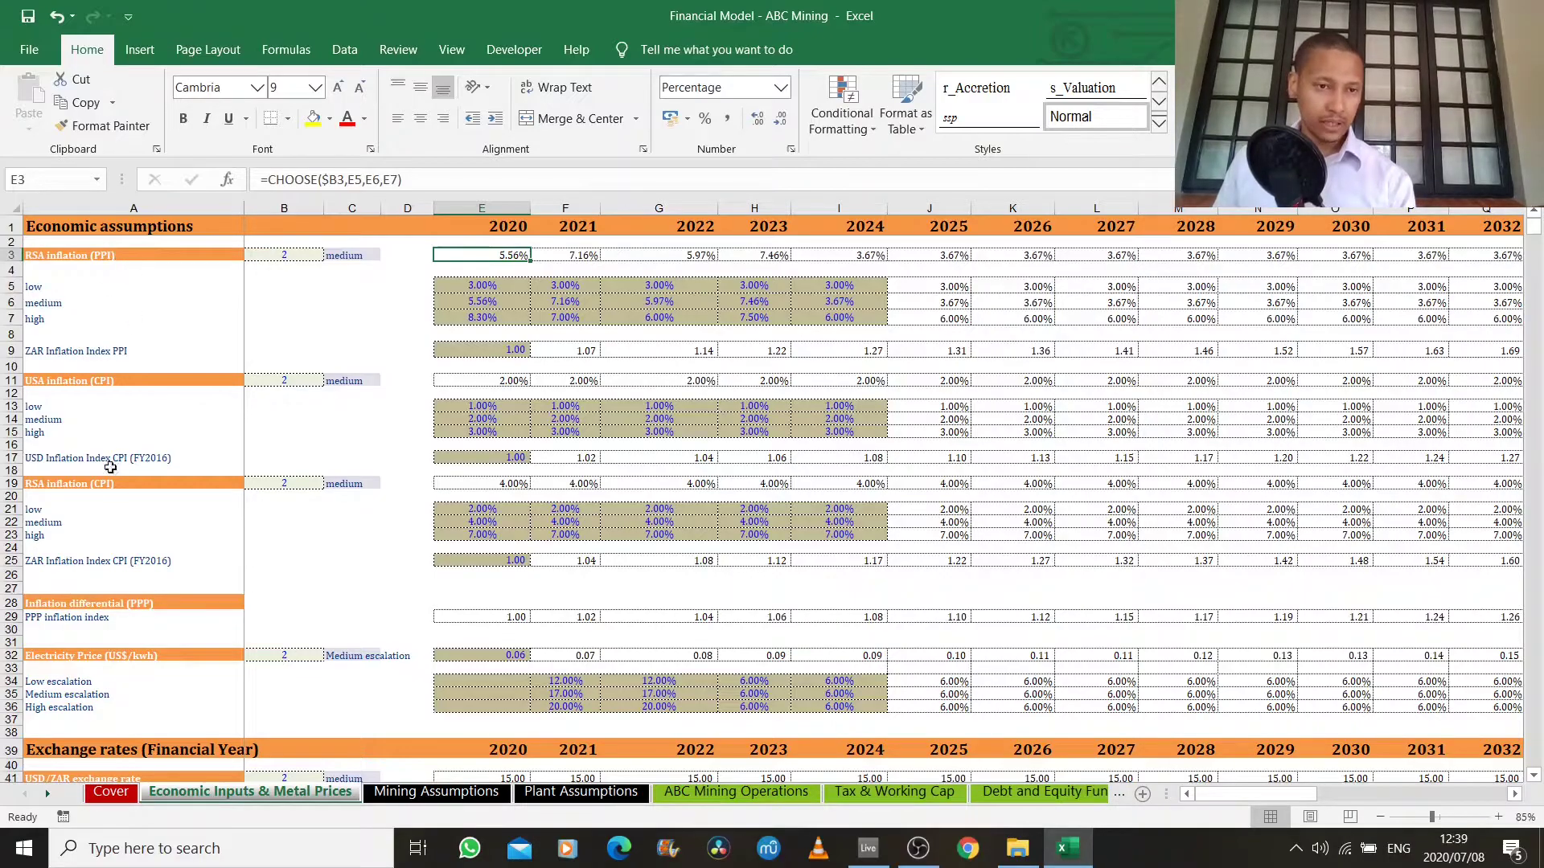
# - Scroll down to check the 28% tax rate in B50, then on to the metal price and hedging sections
pyautogui.scroll(-1, 118, 571)
pyautogui.scroll(-4, 118, 570)
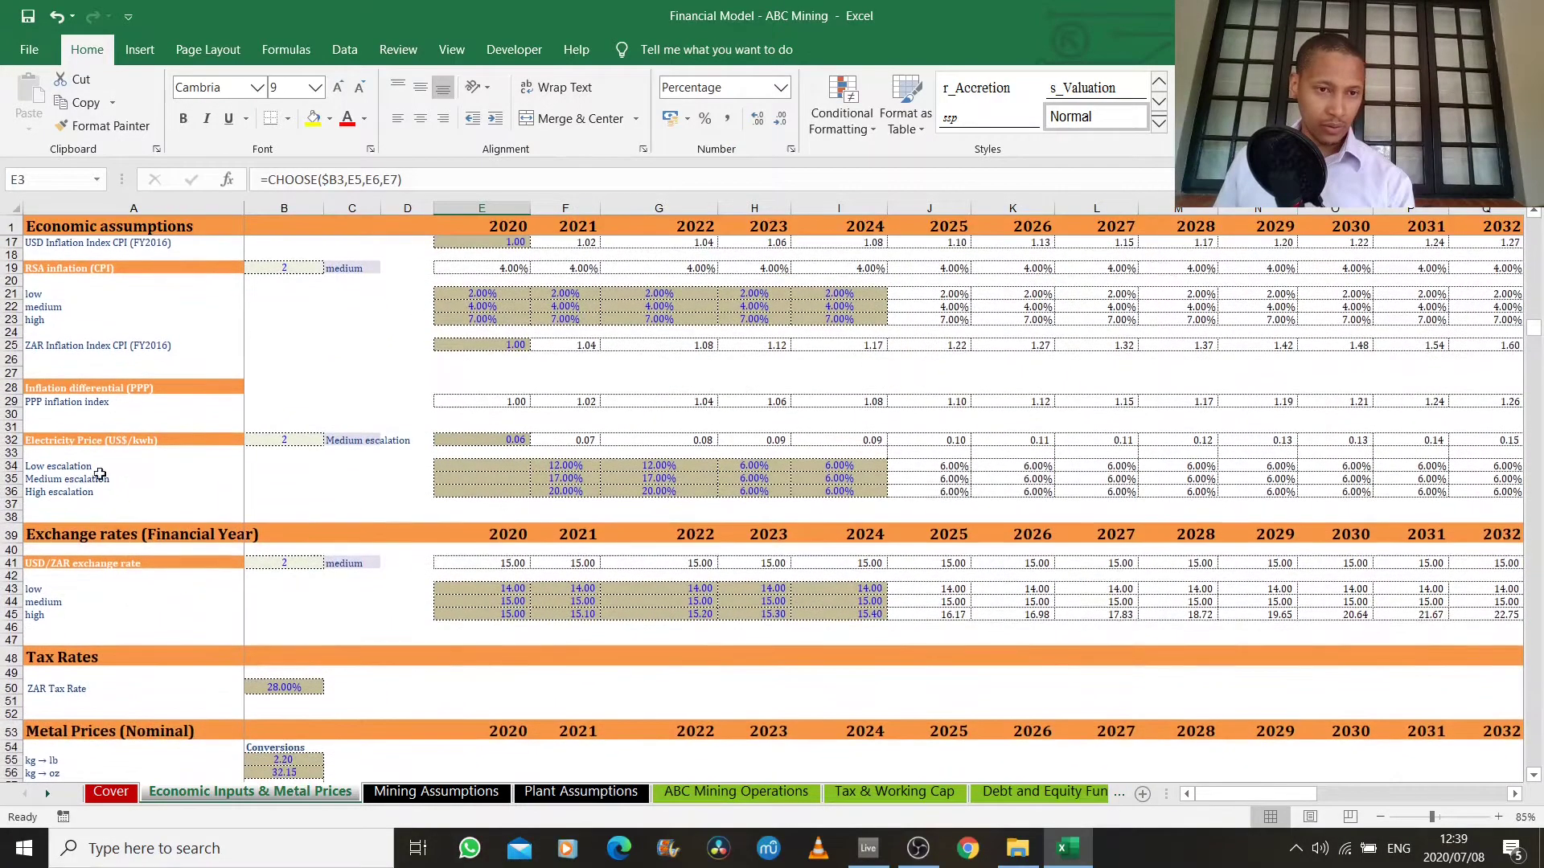
pyautogui.scroll(-4, 117, 456)
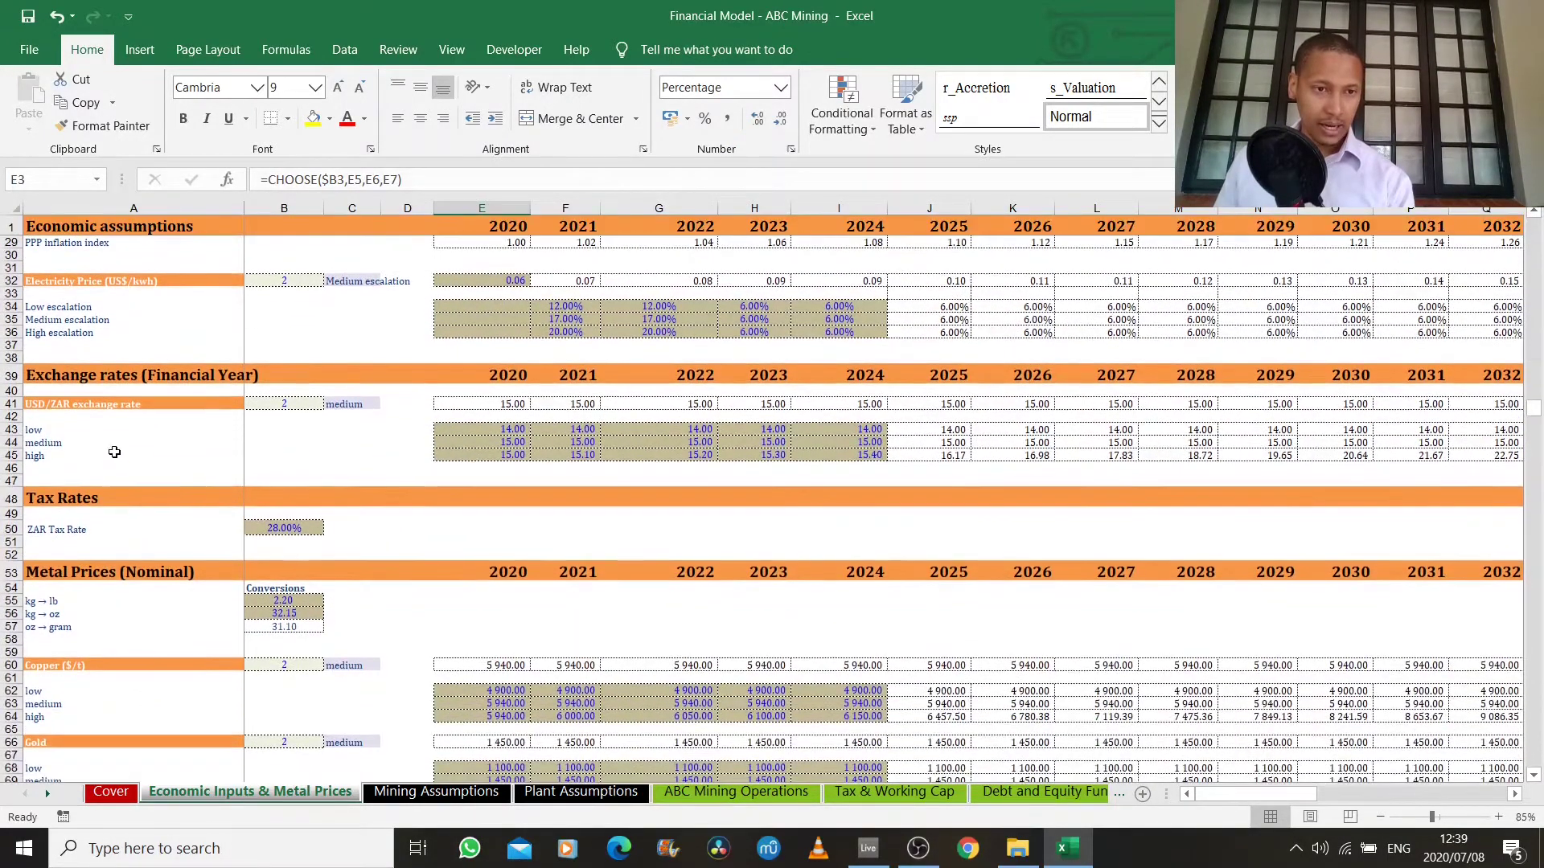
pyautogui.scroll(-1, 117, 426)
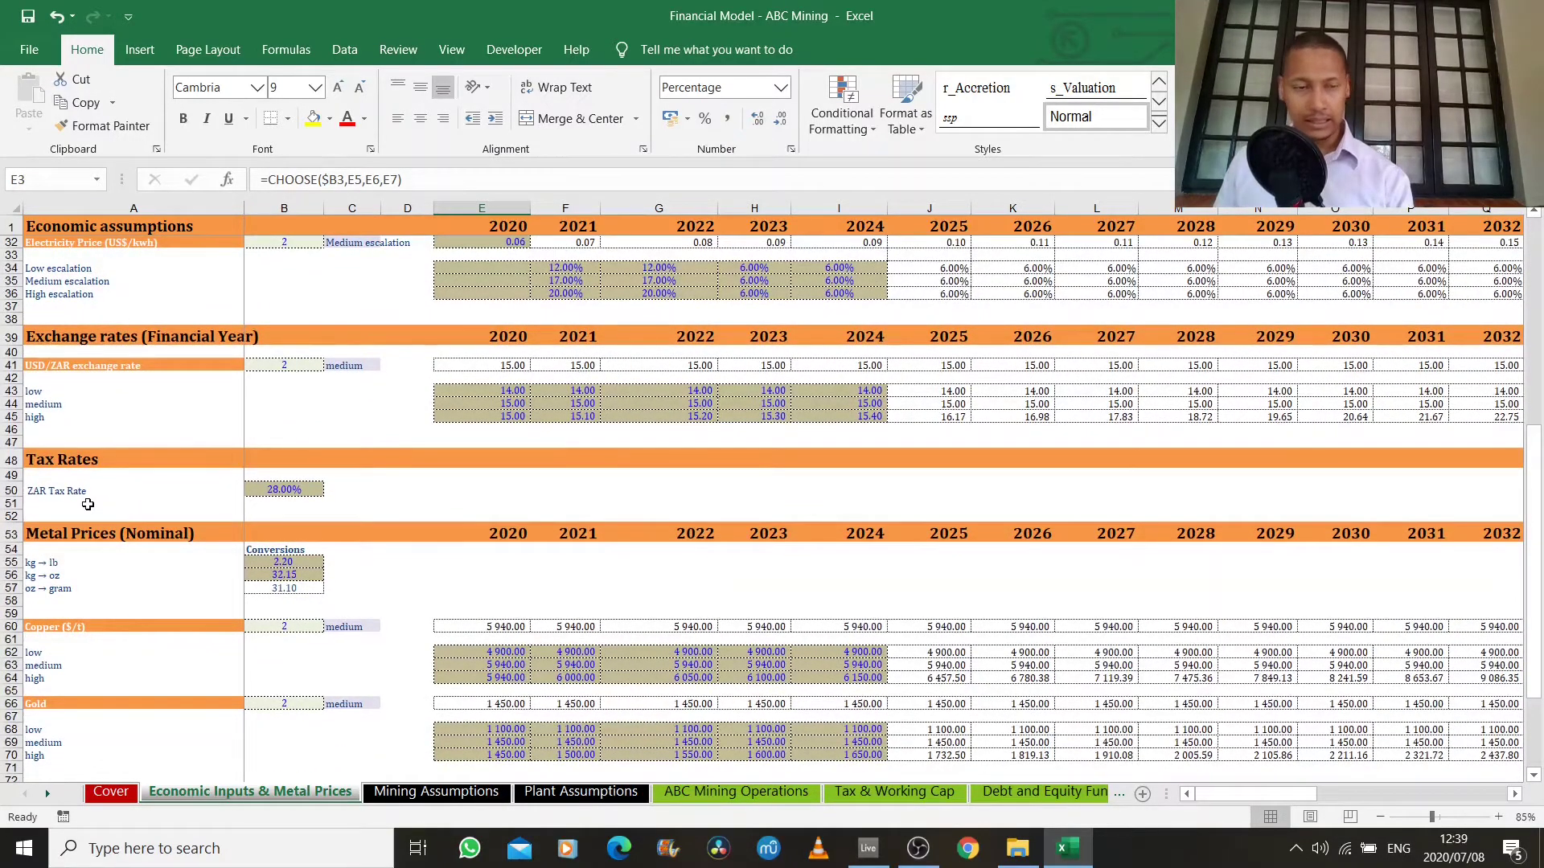
pyautogui.scroll(-1, 140, 493)
pyautogui.click(287, 448)
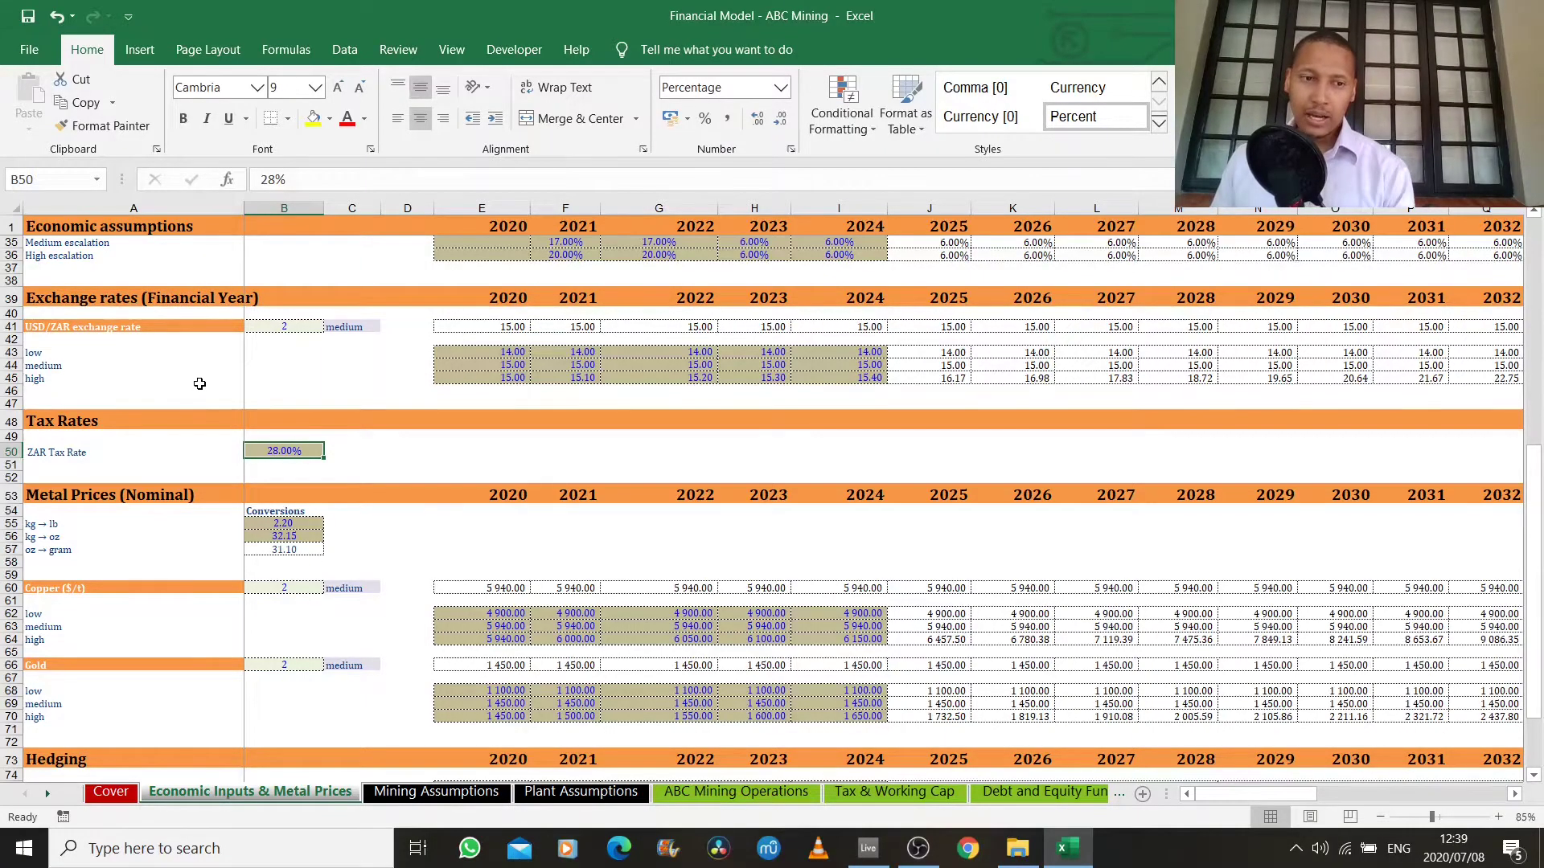
pyautogui.scroll(-4, 199, 386)
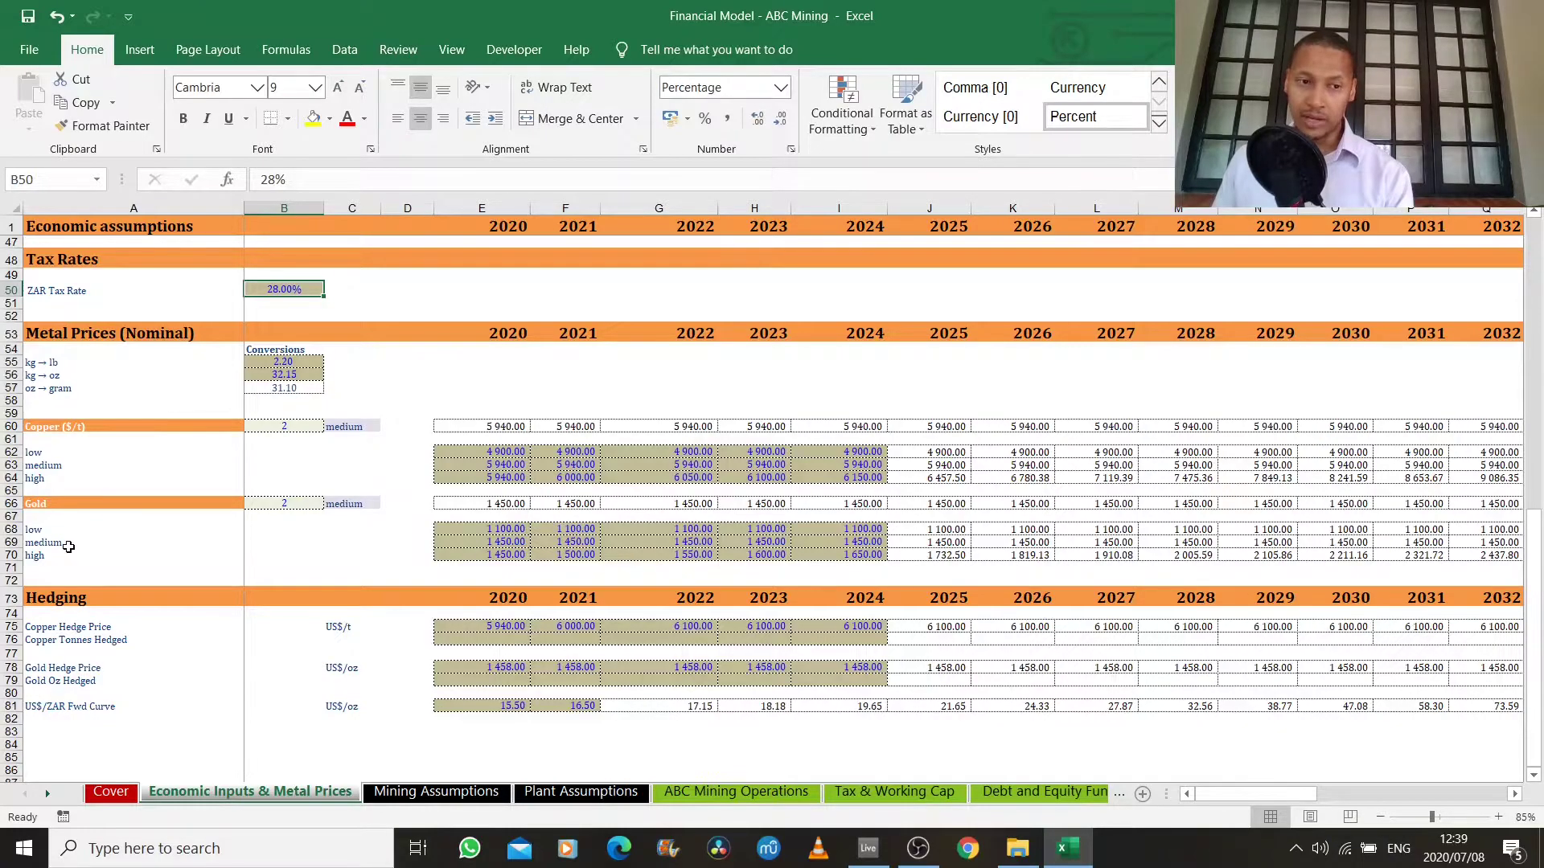
pyautogui.scroll(-2, 76, 547)
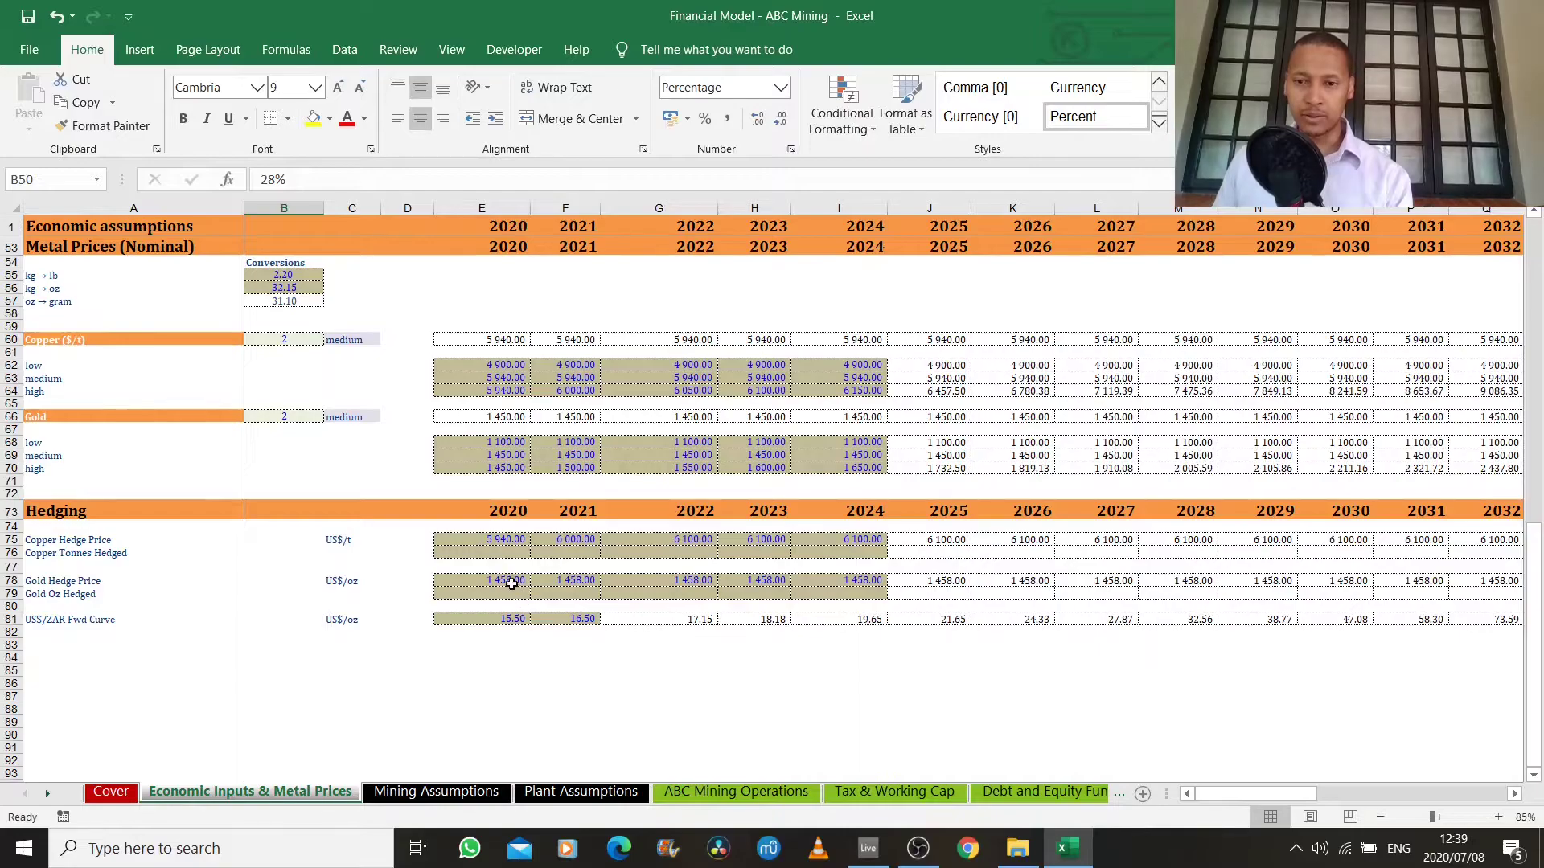
# - Scroll back up to the inflation rows, then slightly down to the exchange-rate assumptions
pyautogui.scroll(4, 504, 573)
pyautogui.scroll(12, 503, 572)
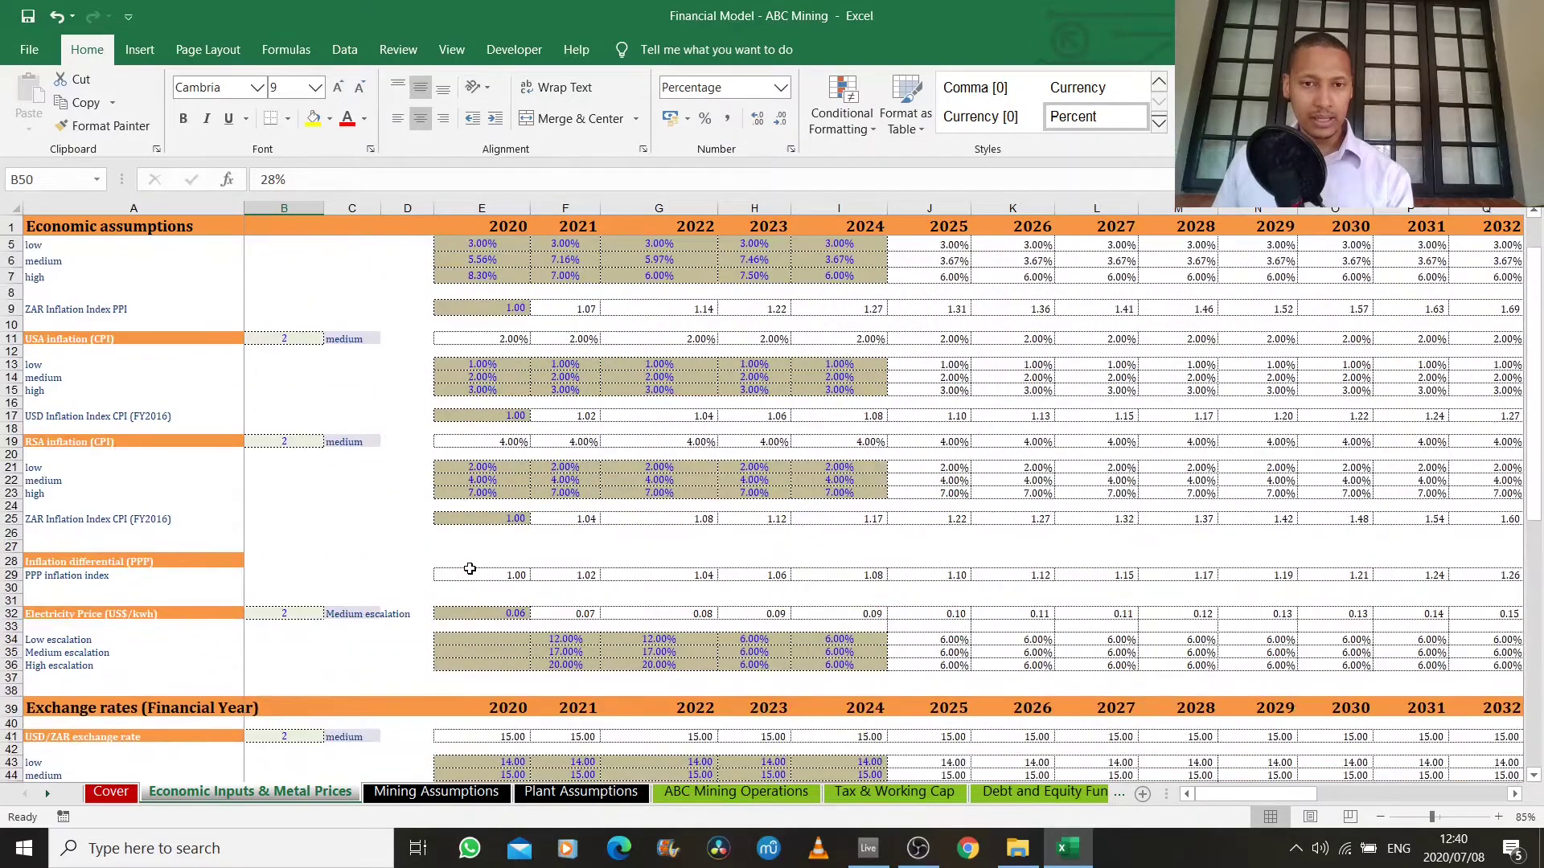
pyautogui.scroll(1, 468, 569)
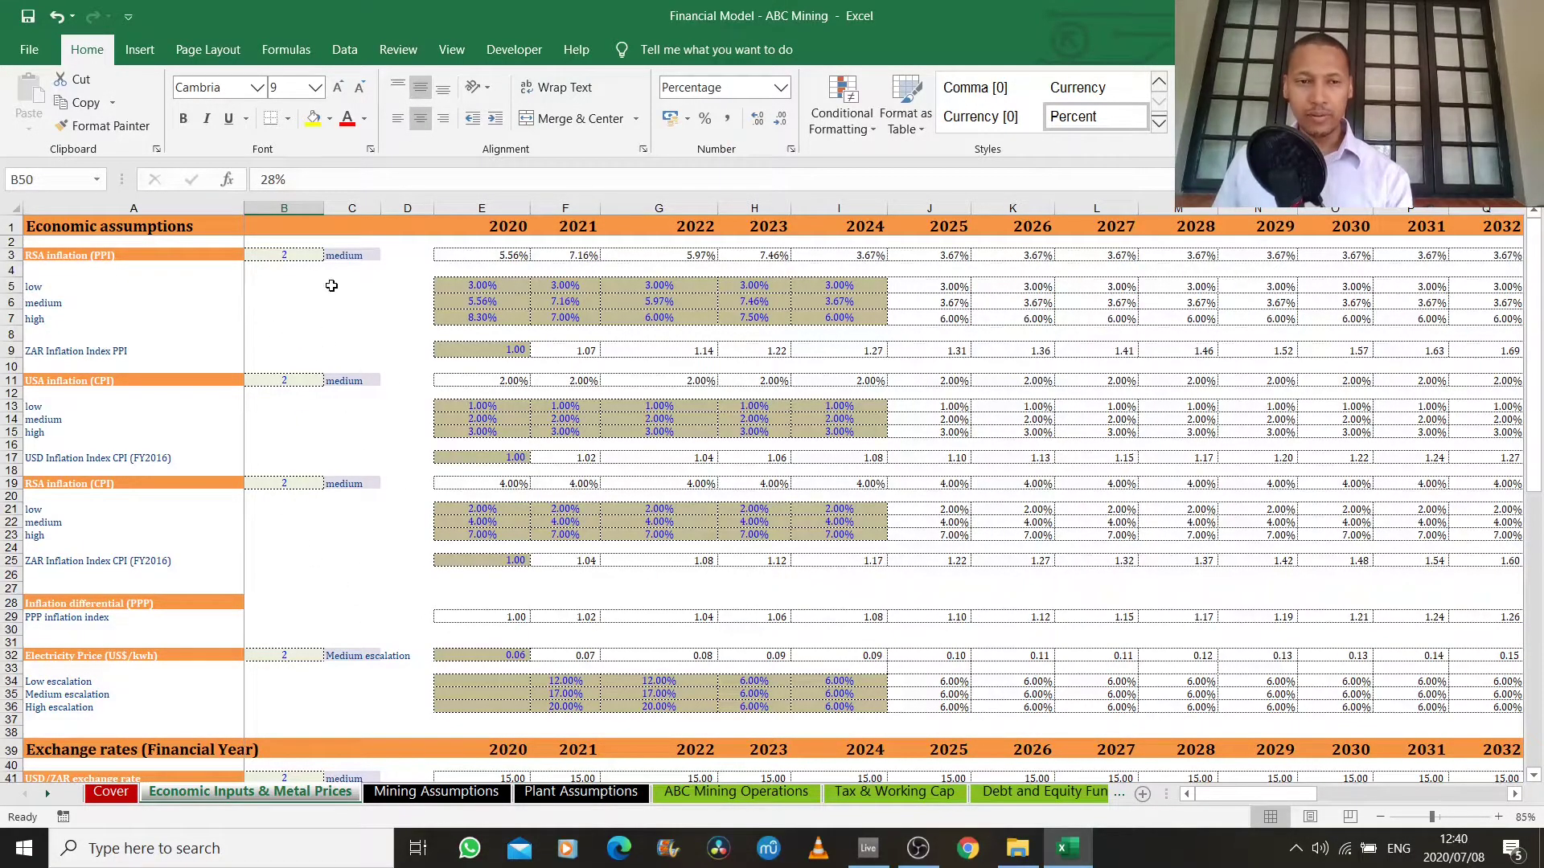
pyautogui.scroll(-2, 317, 619)
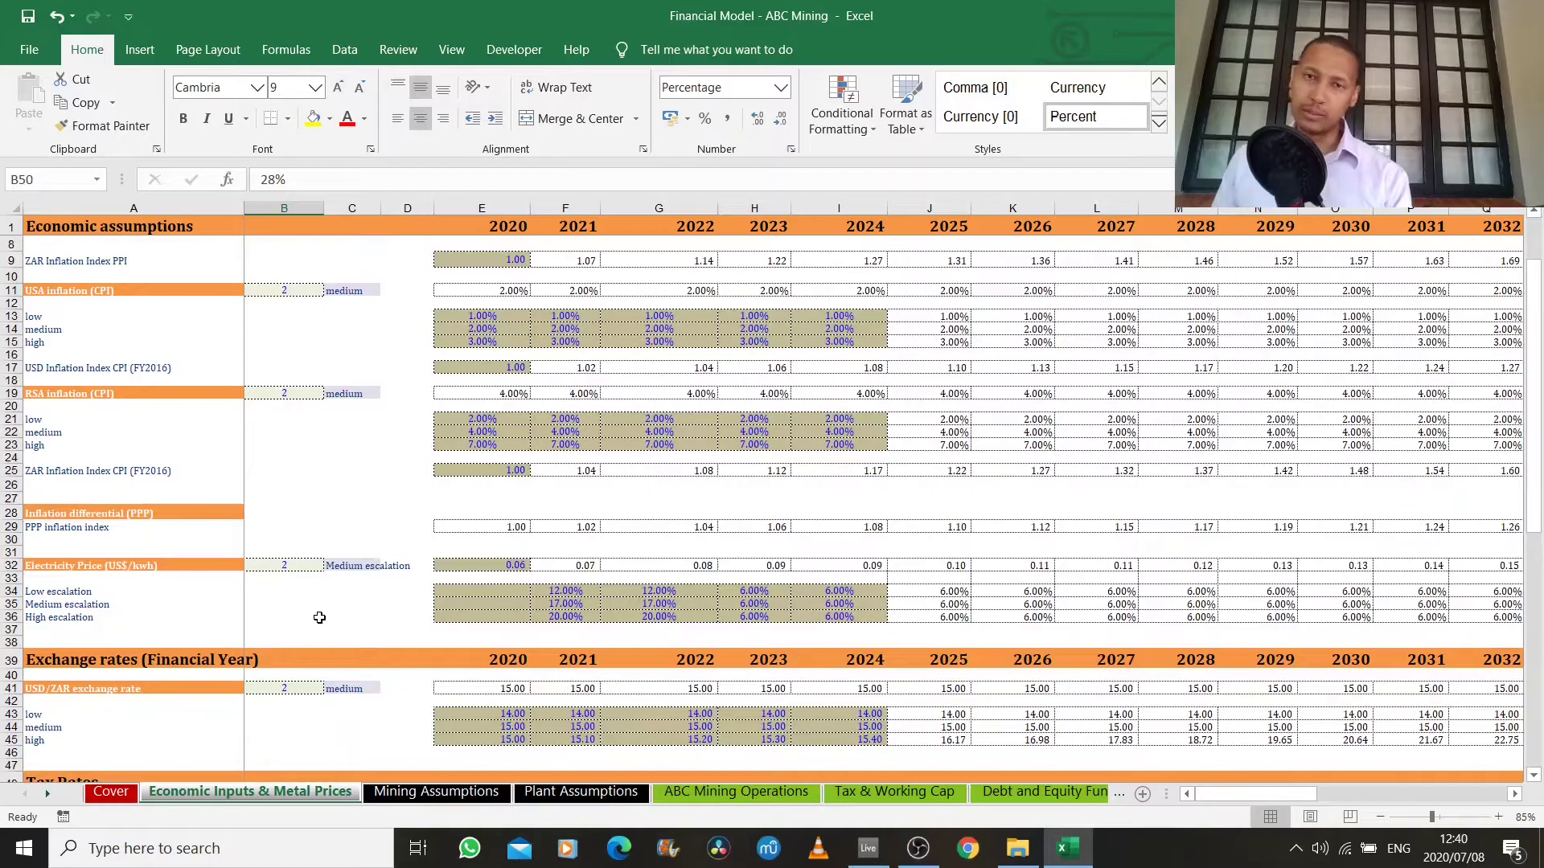